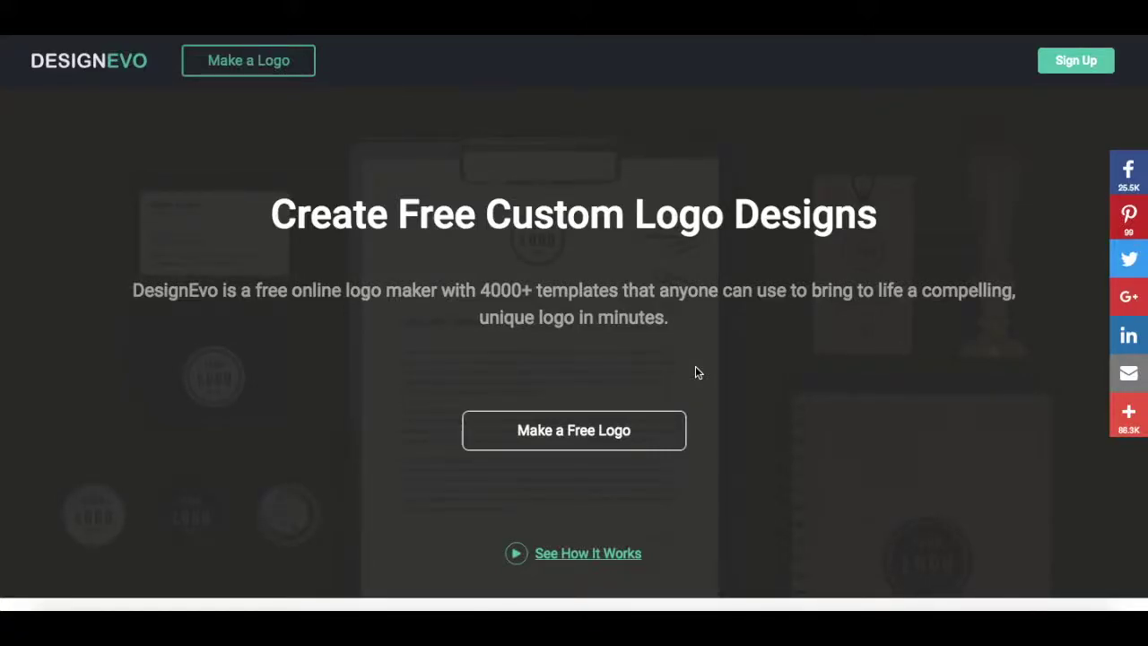
# - Scroll down the Yes To Tech channel page and hit Subscribe
pyautogui.scroll(-3, 697, 372)
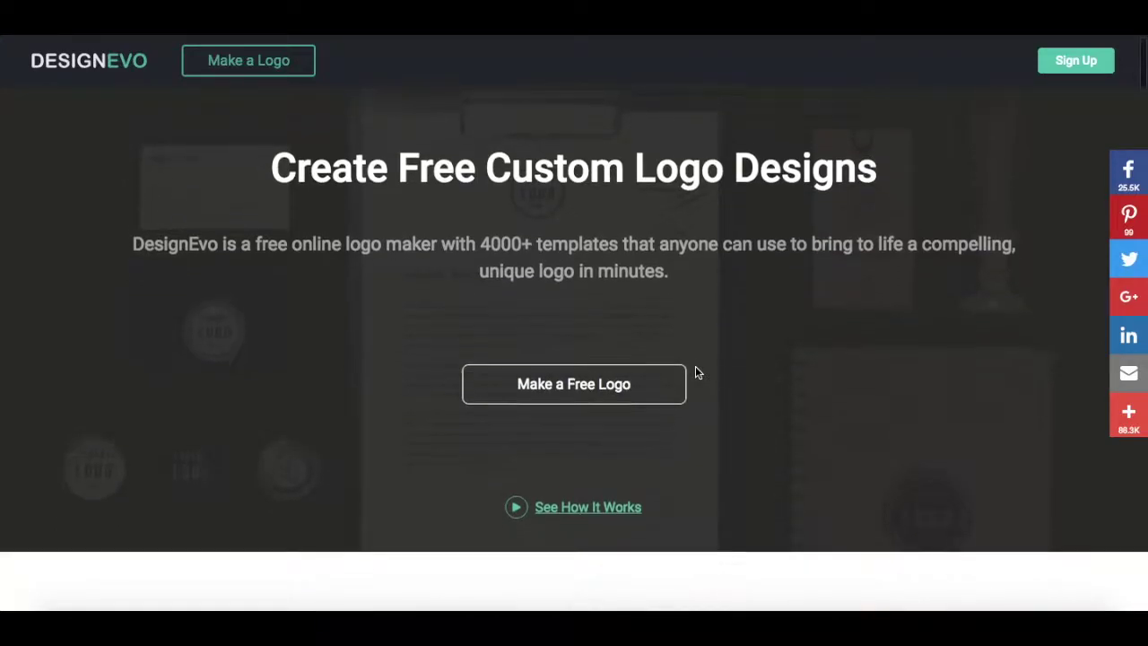
pyautogui.scroll(-5, 697, 373)
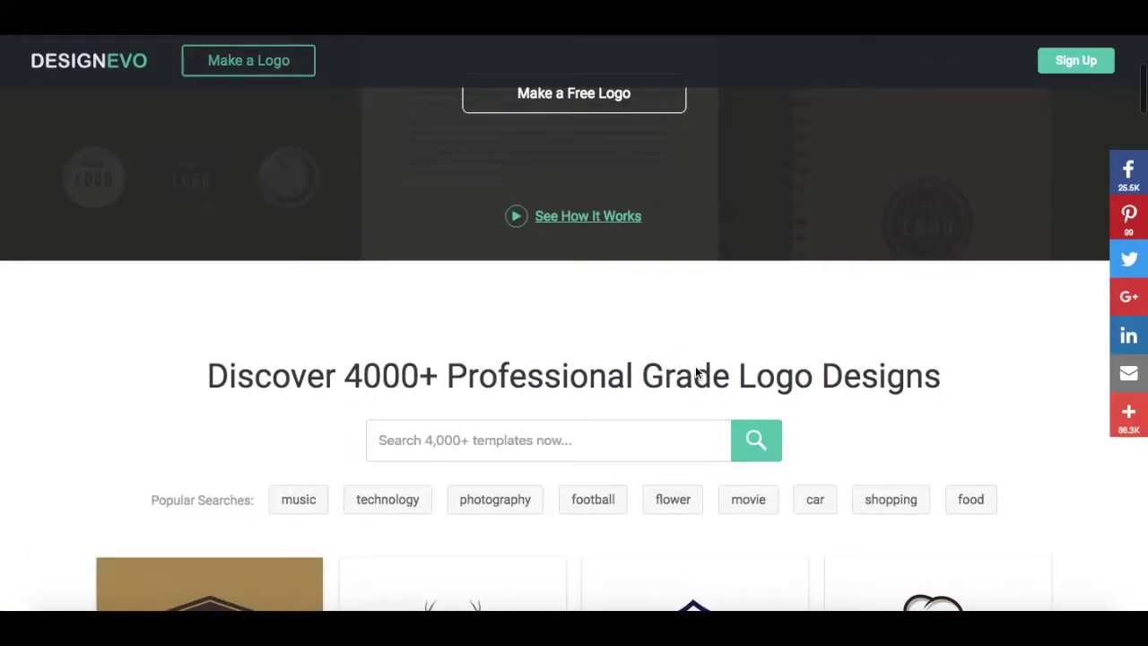
pyautogui.scroll(-5, 696, 371)
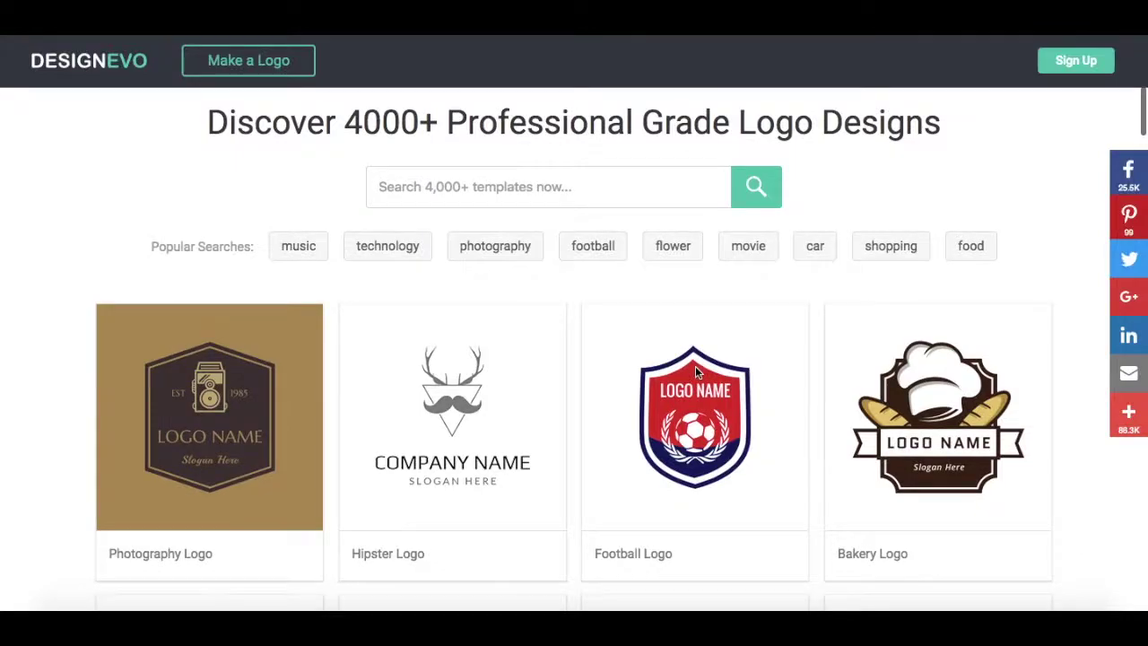
pyautogui.scroll(-4, 696, 370)
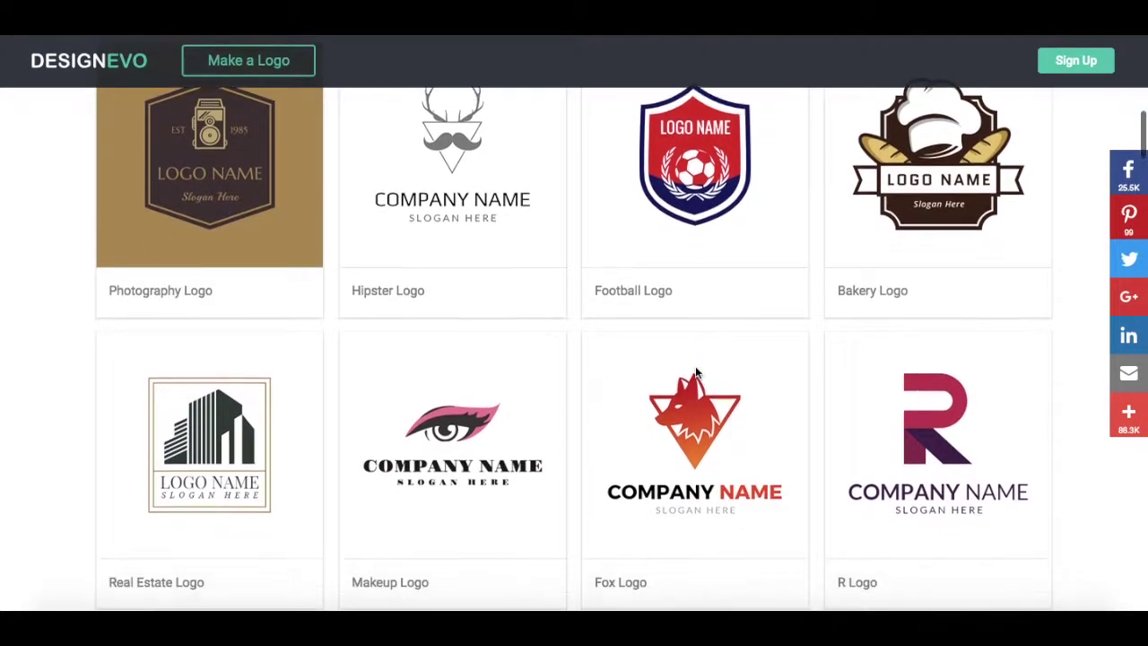
pyautogui.scroll(-4, 696, 370)
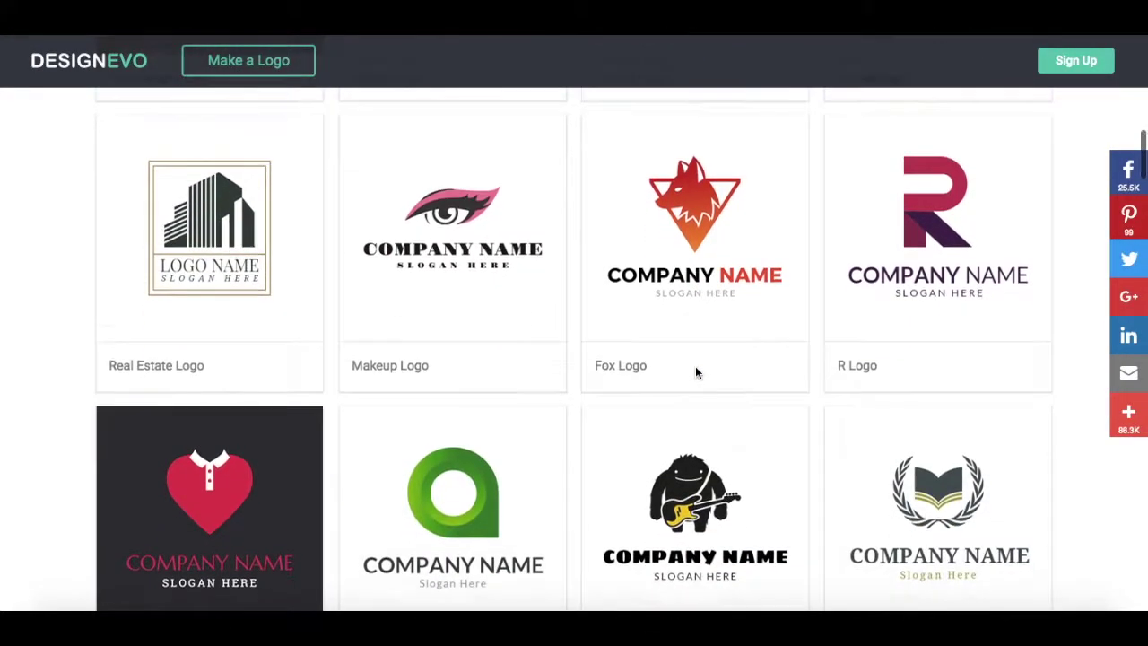
pyautogui.scroll(-3, 696, 371)
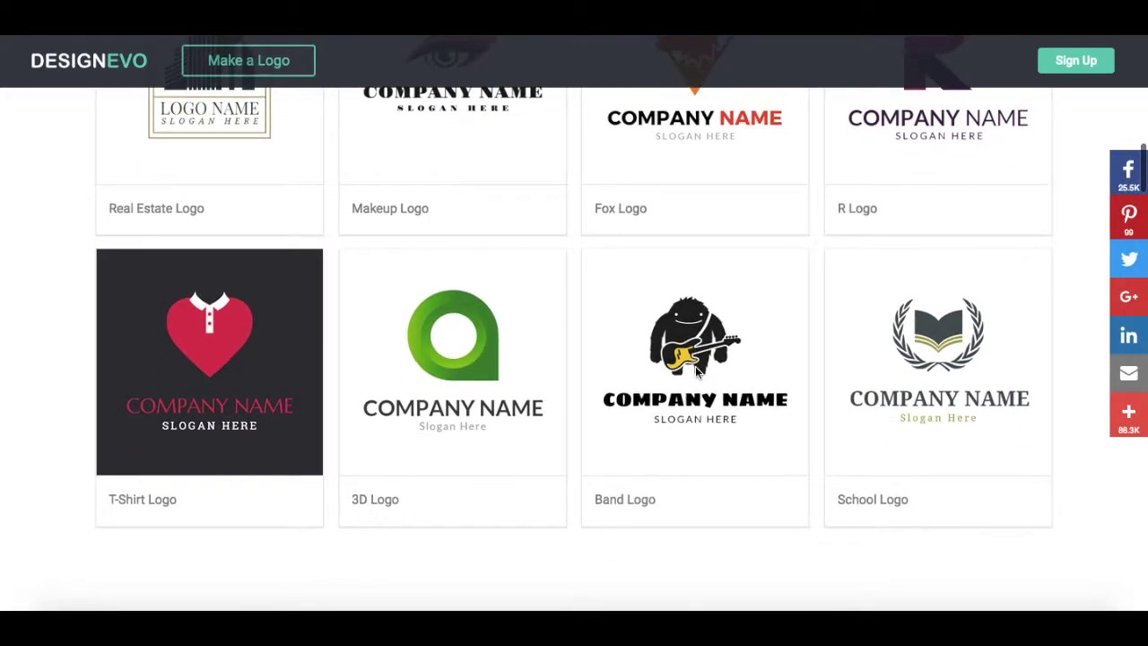
pyautogui.scroll(-3, 696, 372)
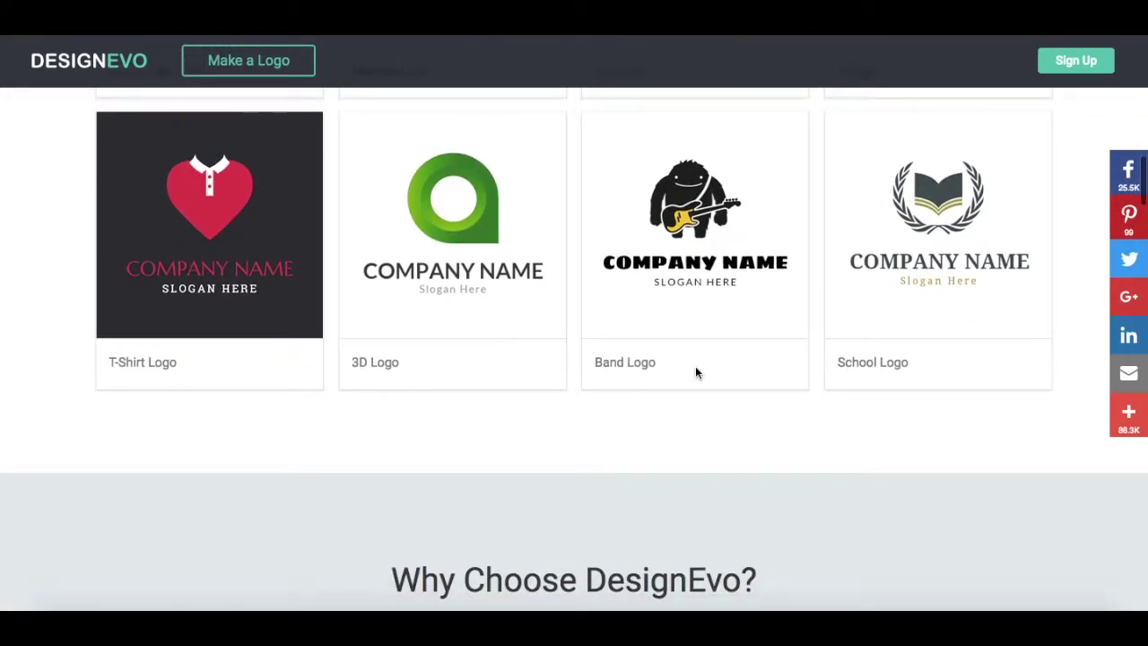
pyautogui.scroll(-4, 696, 372)
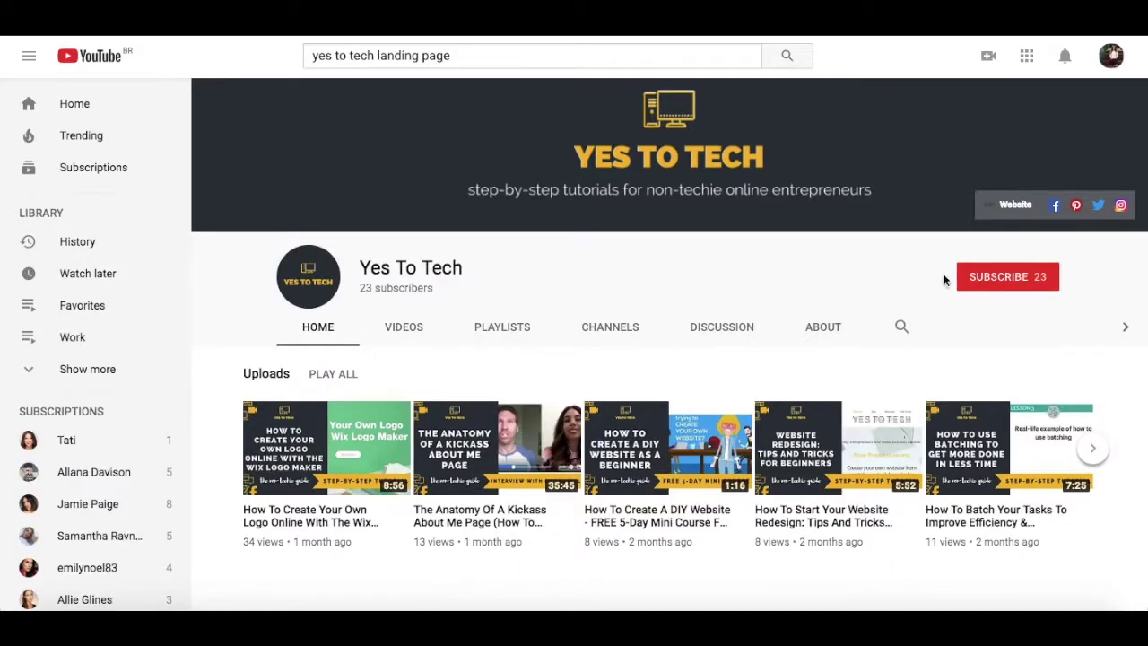
pyautogui.click(979, 280)
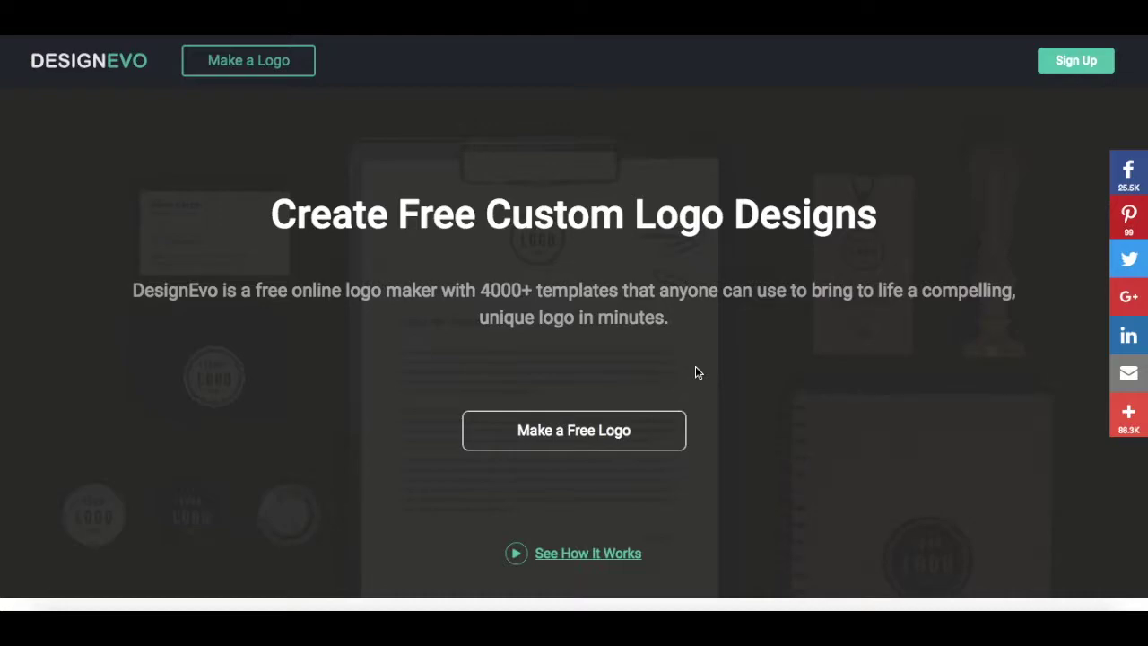
# - Choose Make a Free Logo on the DesignEvo homepage to reach the Popular templates
pyautogui.click(583, 443)
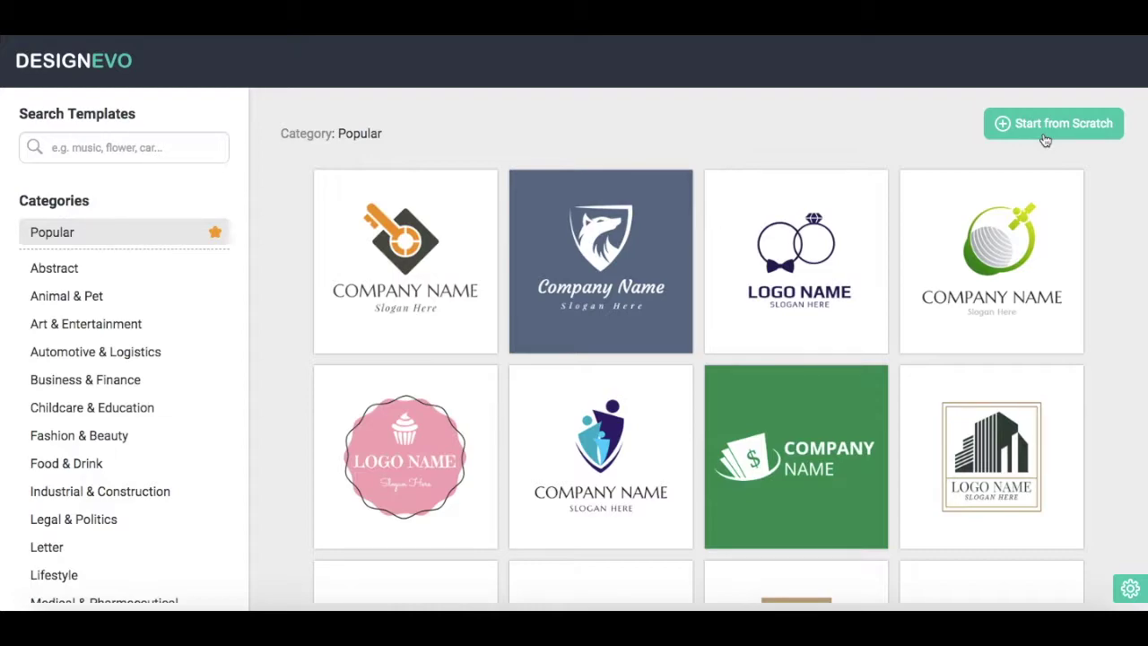
# - Browse the Popular, Business & Finance and Lifestyle logo templates
pyautogui.scroll(-3, 892, 246)
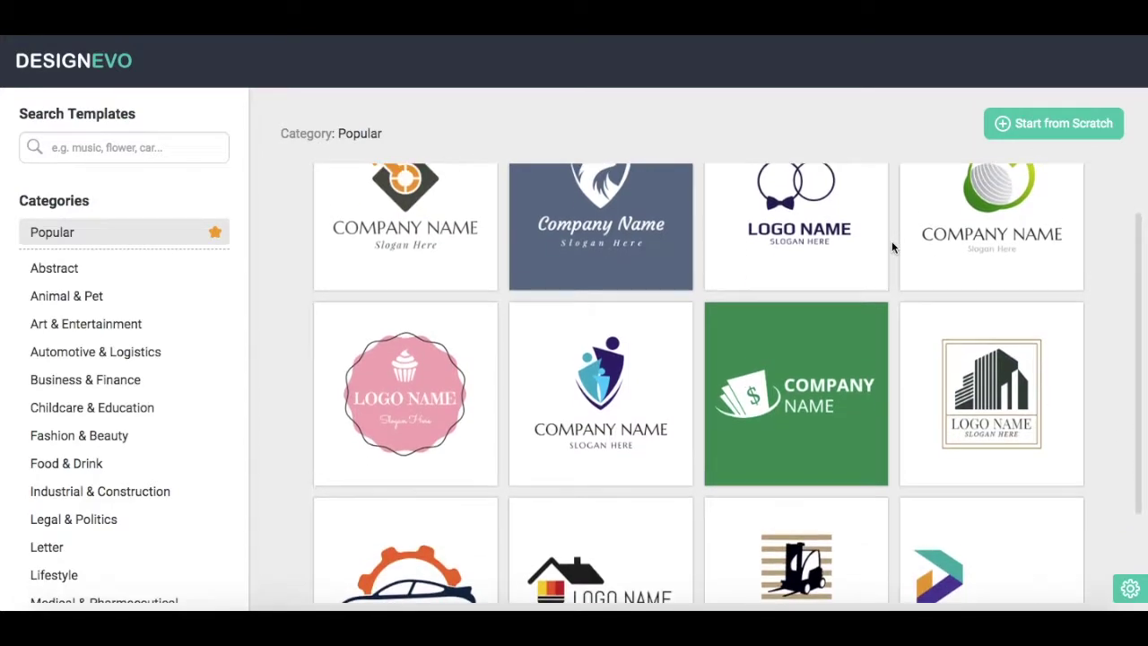
pyautogui.scroll(-4, 892, 246)
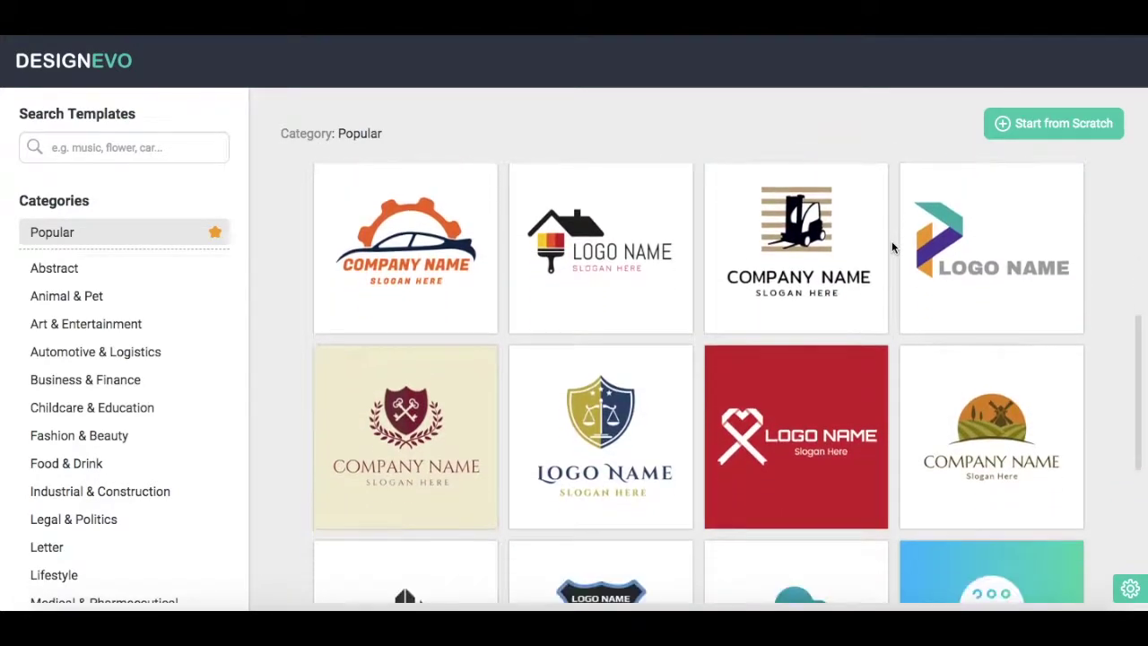
pyautogui.scroll(-2, 892, 247)
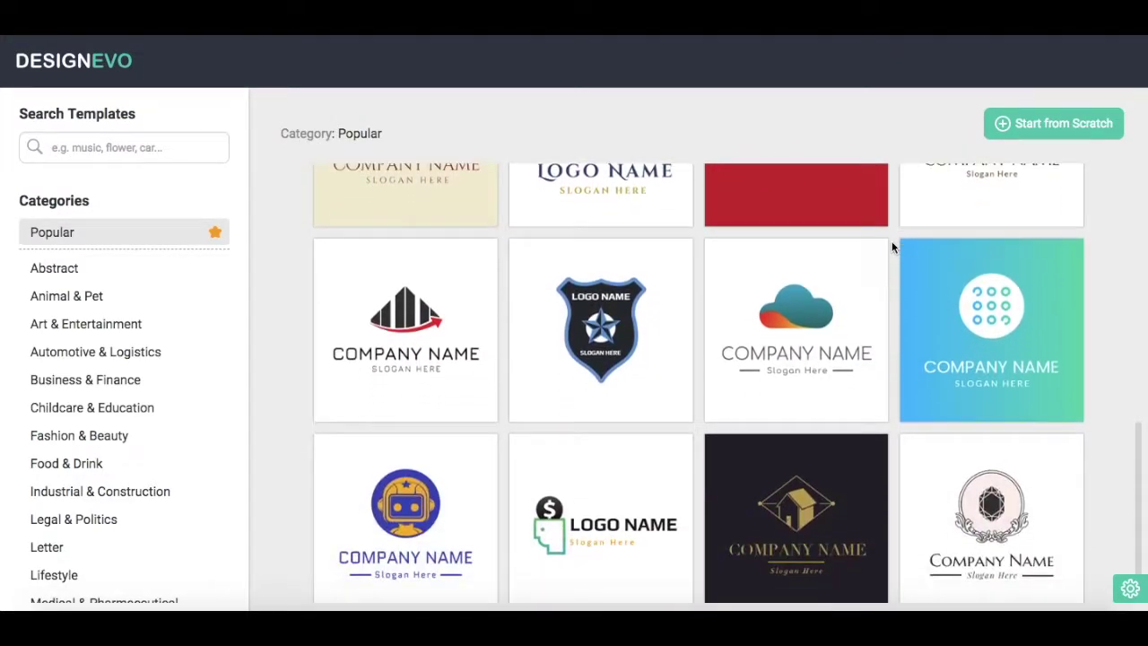
pyautogui.scroll(-3, 892, 240)
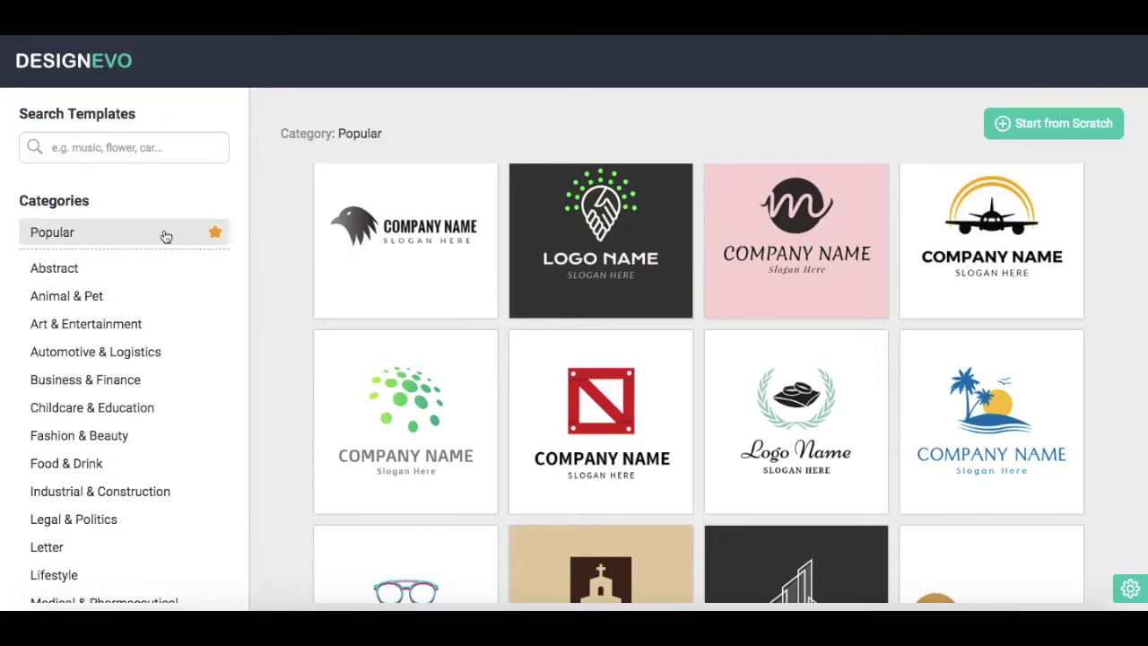
pyautogui.click(141, 381)
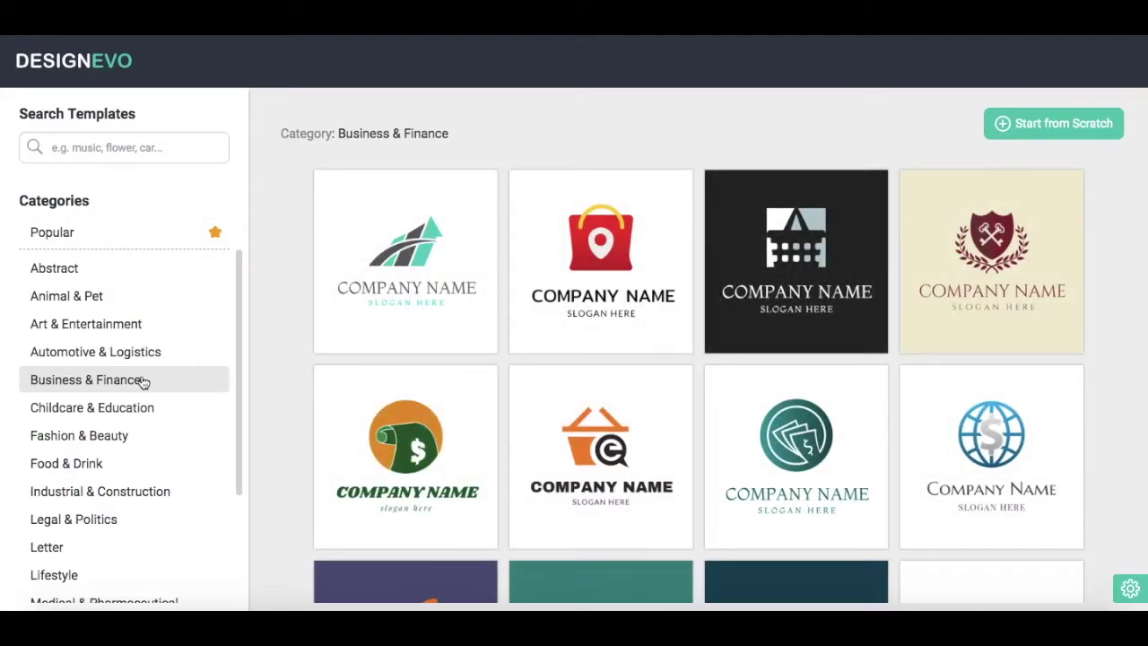
pyautogui.scroll(-3, 142, 382)
pyautogui.click(110, 436)
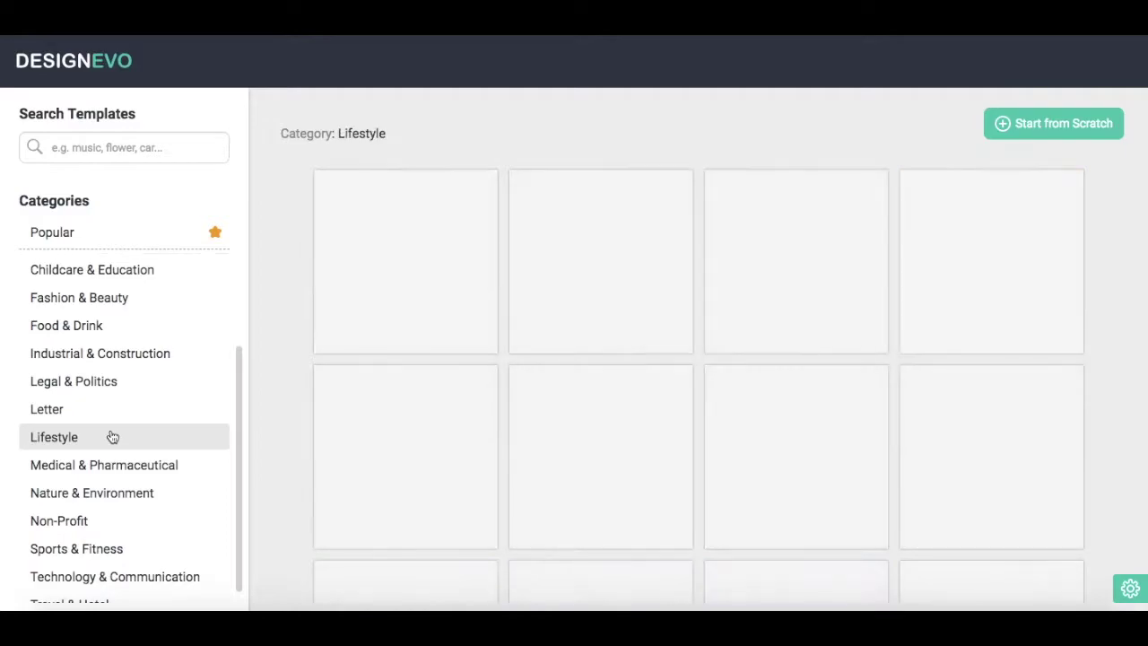
# - Show the Technology & Communication templates and focus the template search box
pyautogui.scroll(-1, 112, 436)
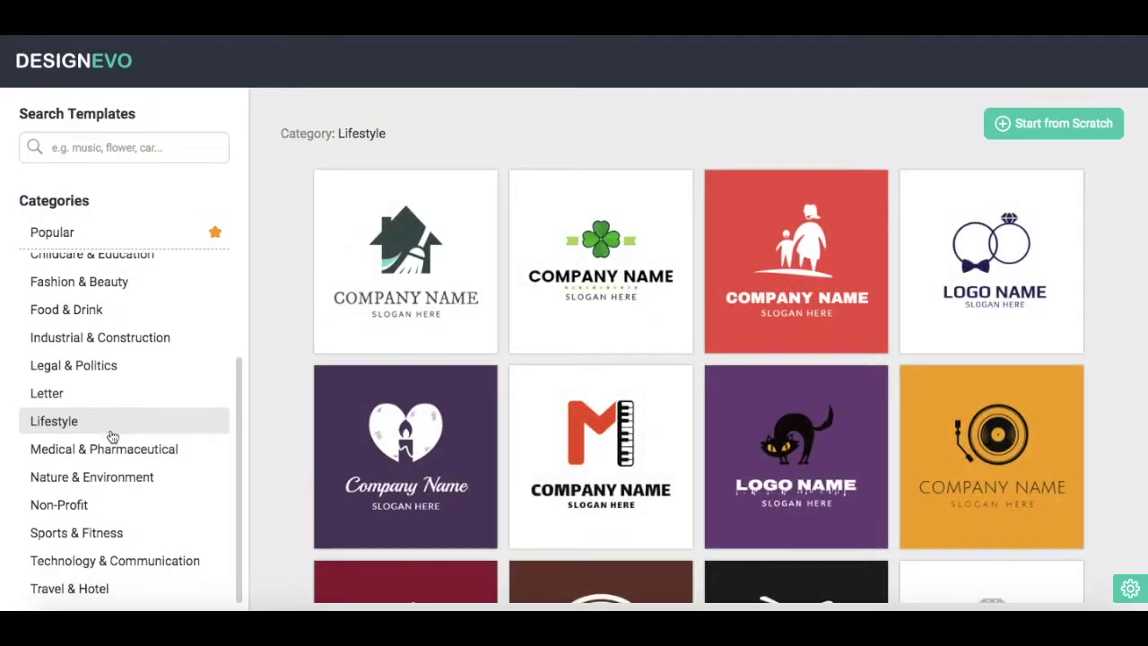
pyautogui.click(124, 559)
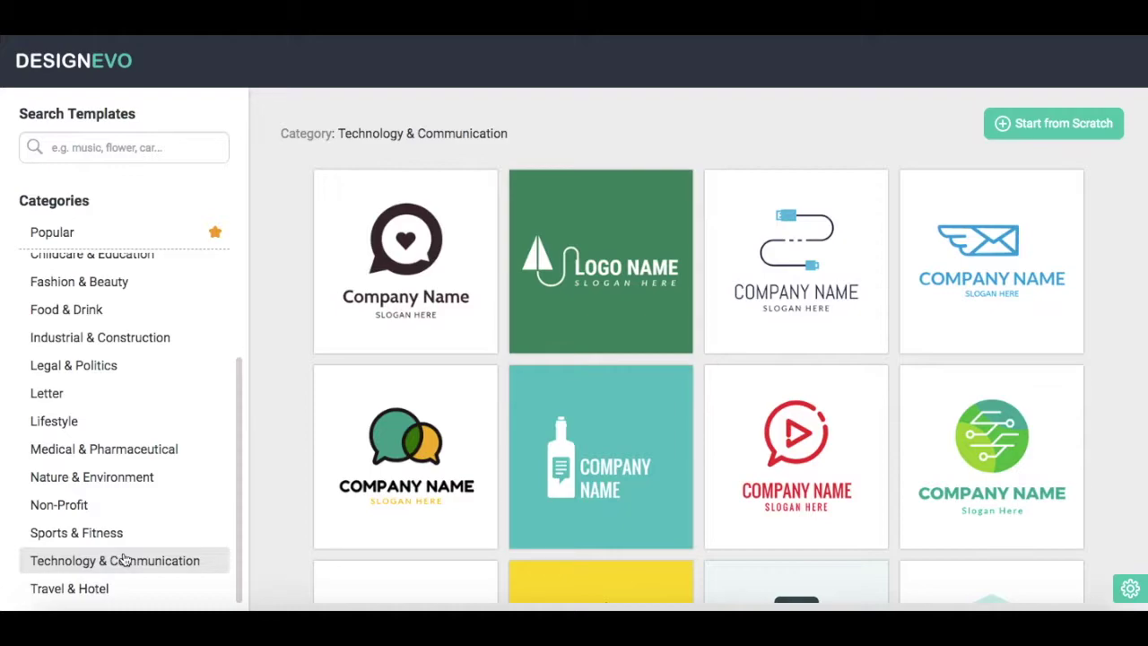
pyautogui.click(121, 147)
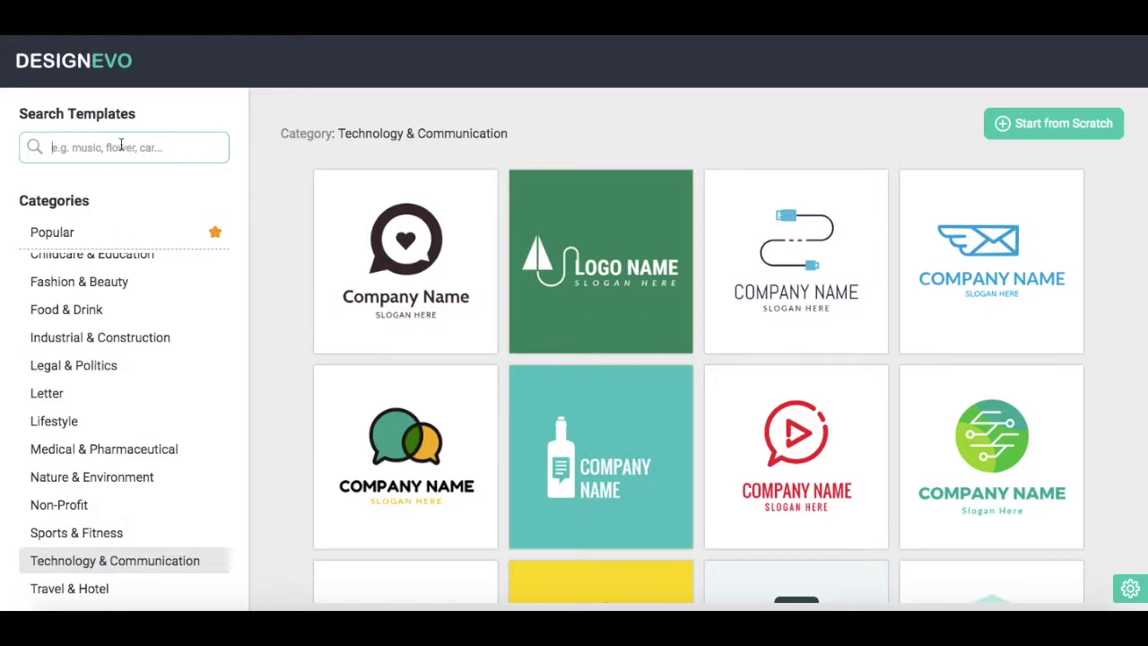
# - Search templates for 'star', then 'technology', and pick the lightbulb-head template
pyautogui.write('star')
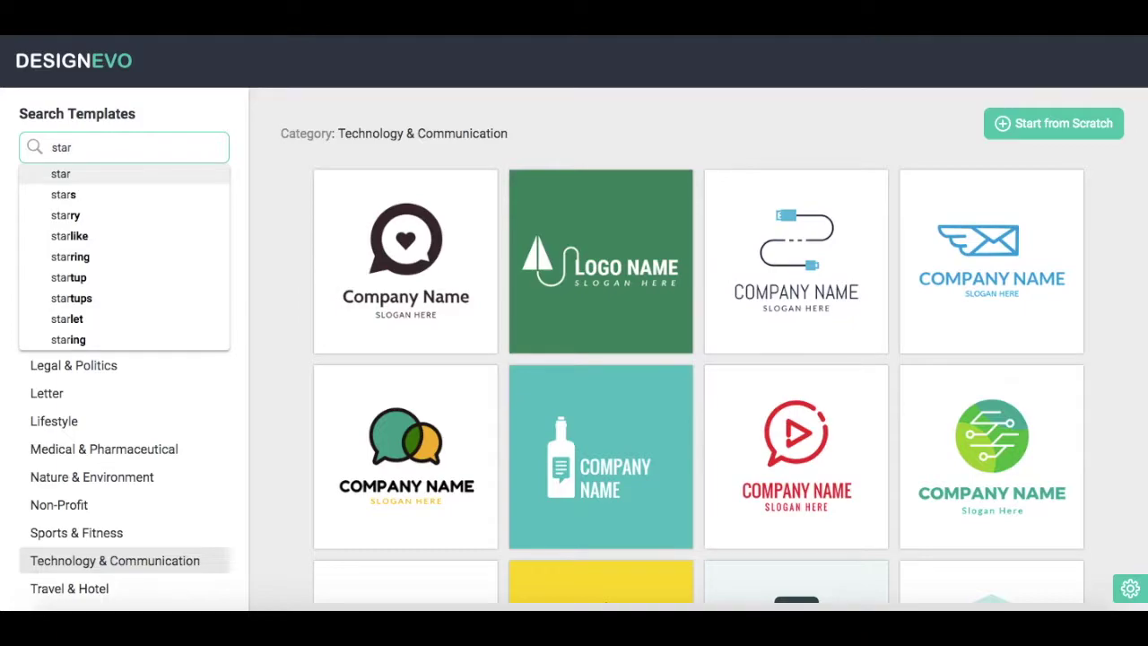
pyautogui.press('Return')
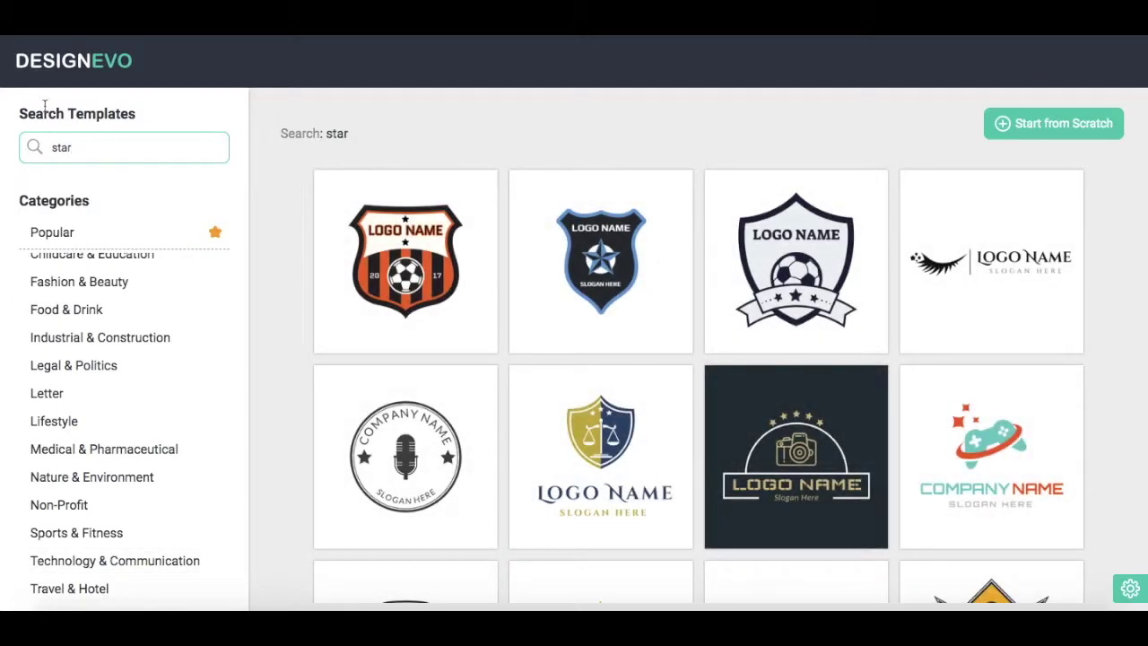
pyautogui.moveTo(79, 148); pyautogui.dragTo(15, 153)
pyautogui.write('tech')
pyautogui.press('Down')
pyautogui.press('Down')
pyautogui.press('Return')
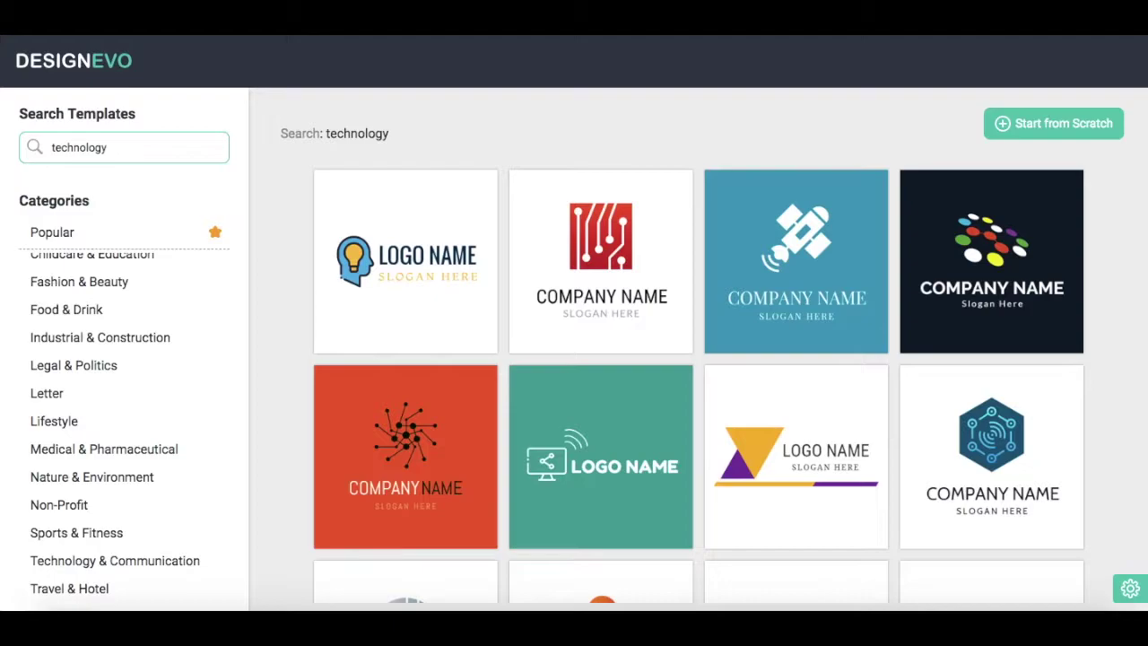
pyautogui.click(392, 228)
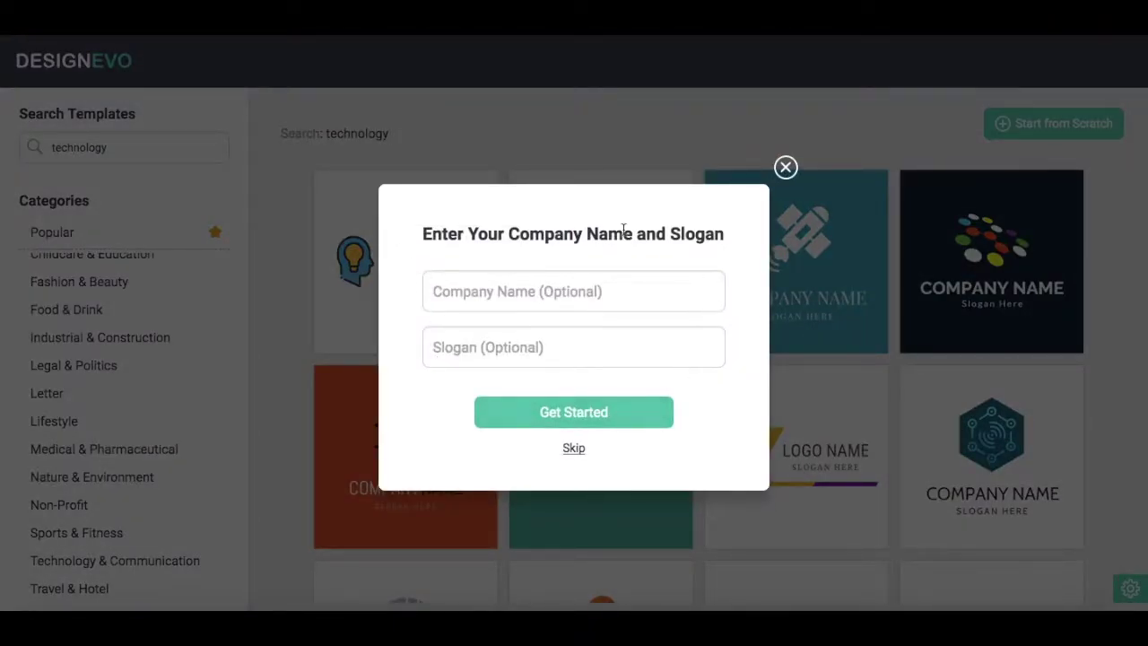
# - Enter company name 'Yes To Tech' and slogan 'Maximize Your Online Presence', then create the logo
pyautogui.click(457, 285)
pyautogui.write('Yes To Tech')
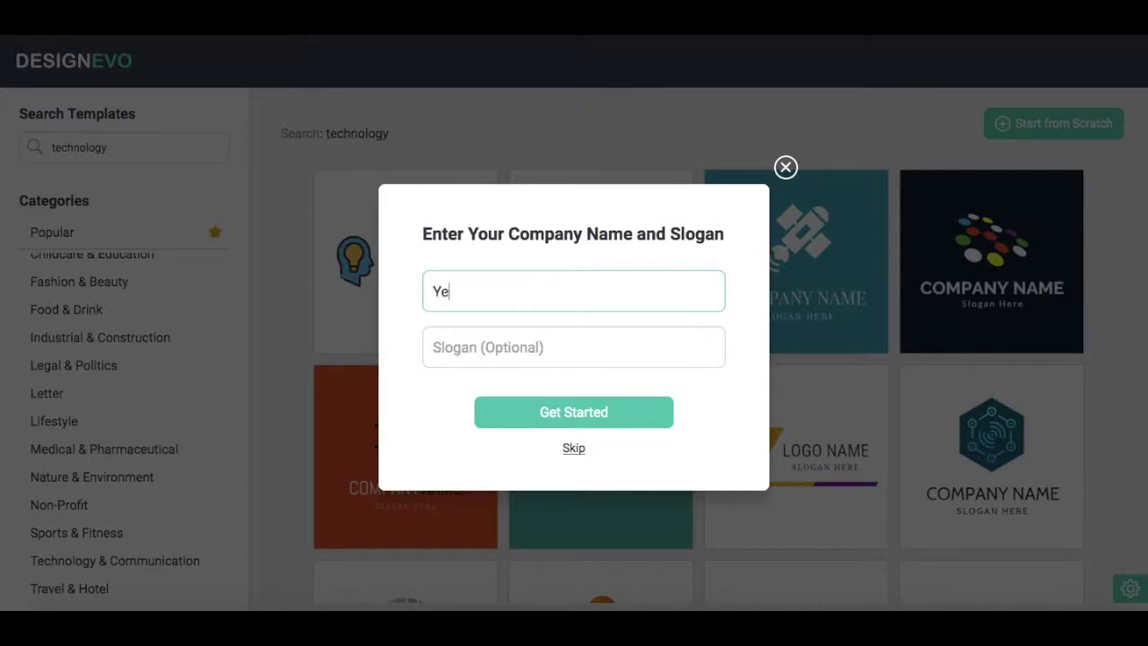
pyautogui.click(484, 347)
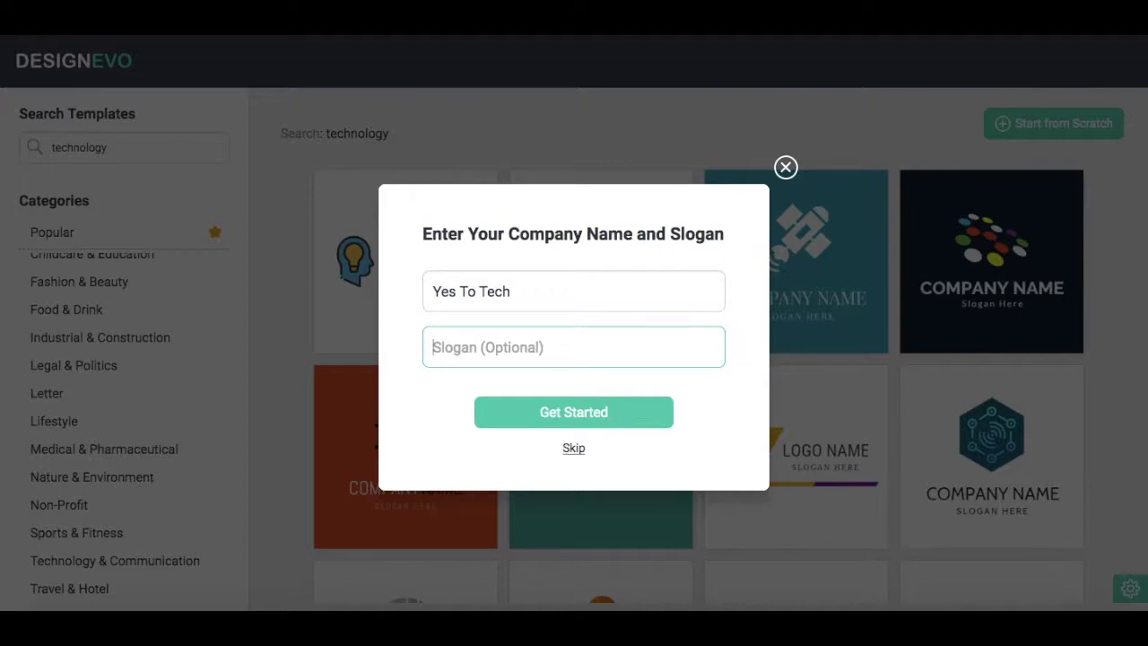
pyautogui.write('Maxim')
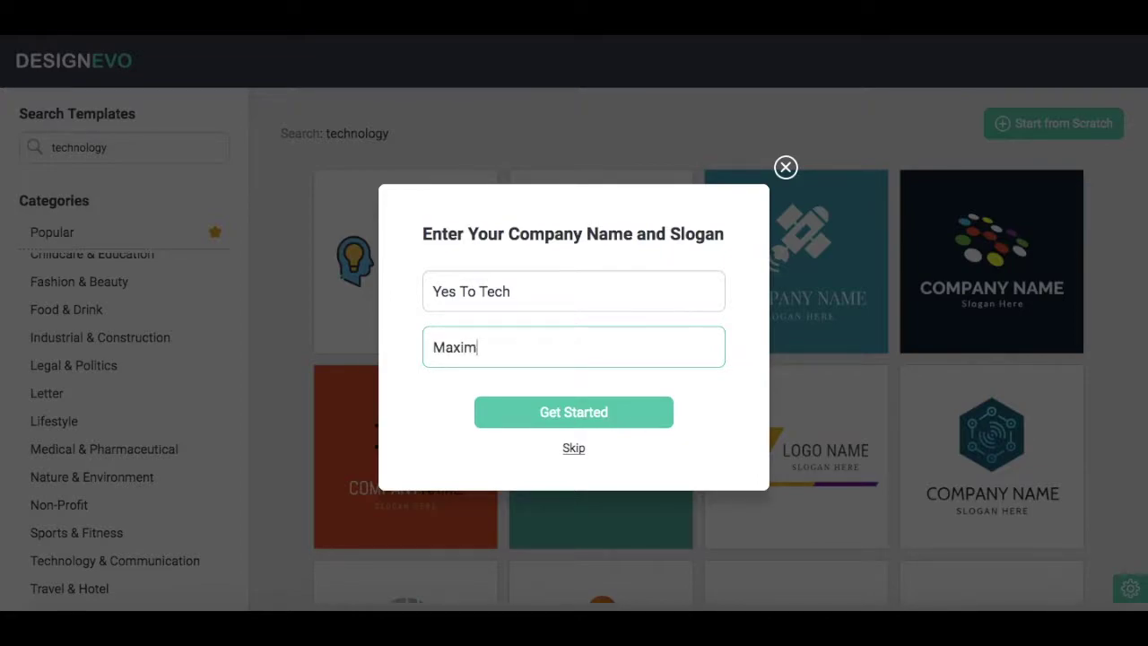
pyautogui.write('ize Your Online')
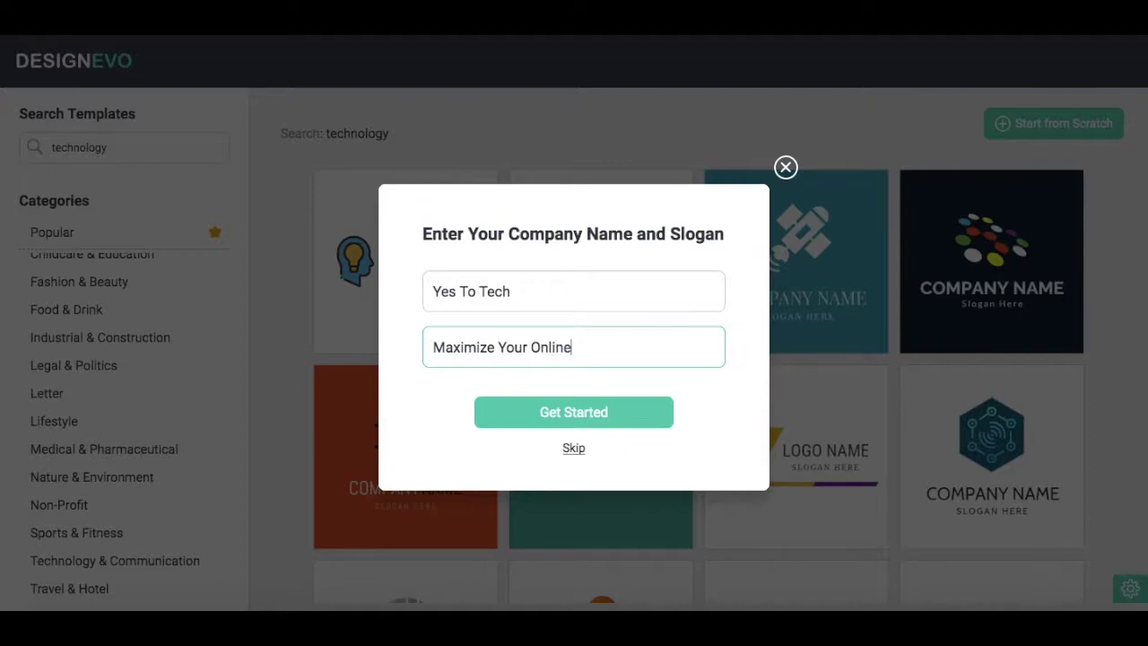
pyautogui.write(' Presence')
pyautogui.click(523, 417)
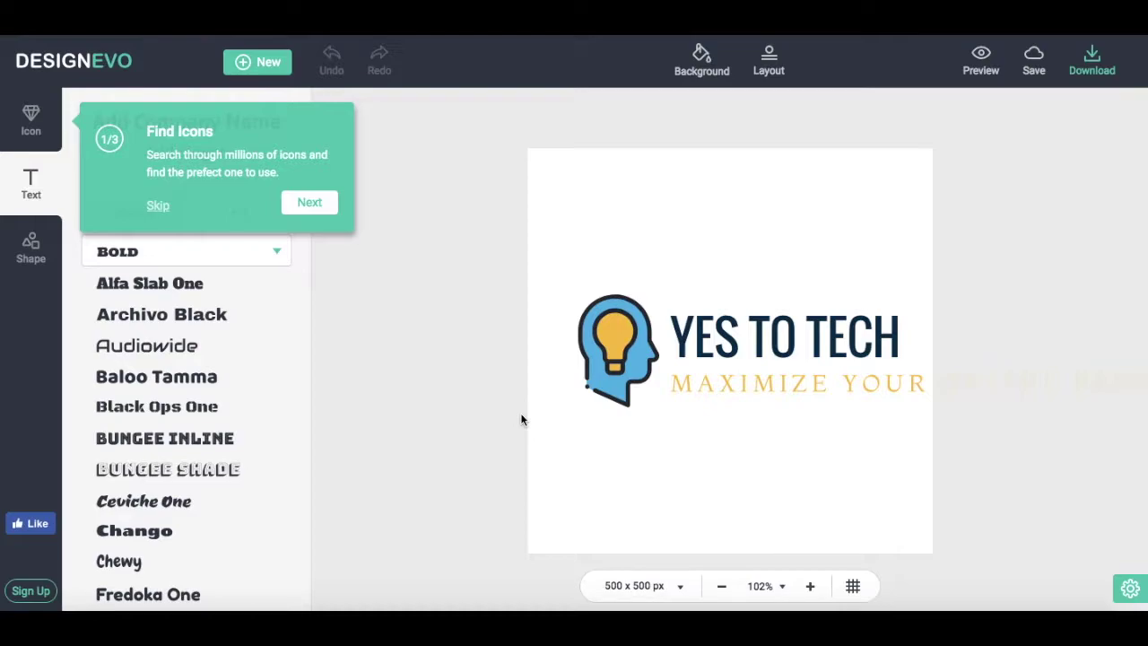
# - Try teal and green colour-fill backgrounds, then set the background back to Transparent
pyautogui.click(694, 72)
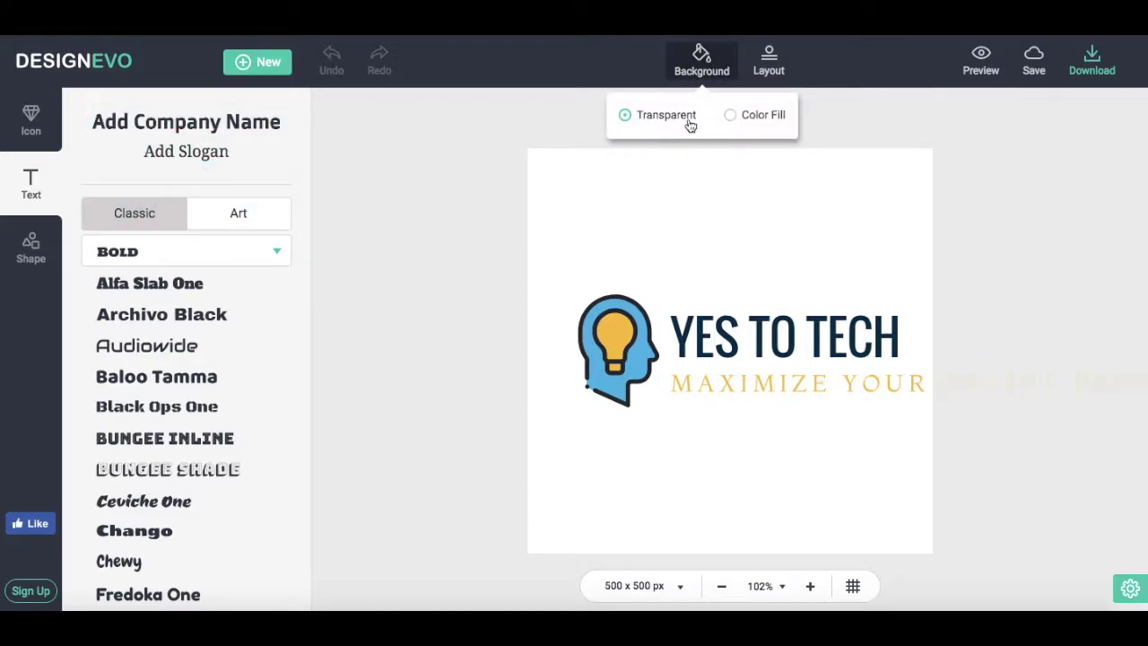
pyautogui.click(730, 115)
pyautogui.click(668, 186)
pyautogui.moveTo(668, 185); pyautogui.dragTo(723, 200)
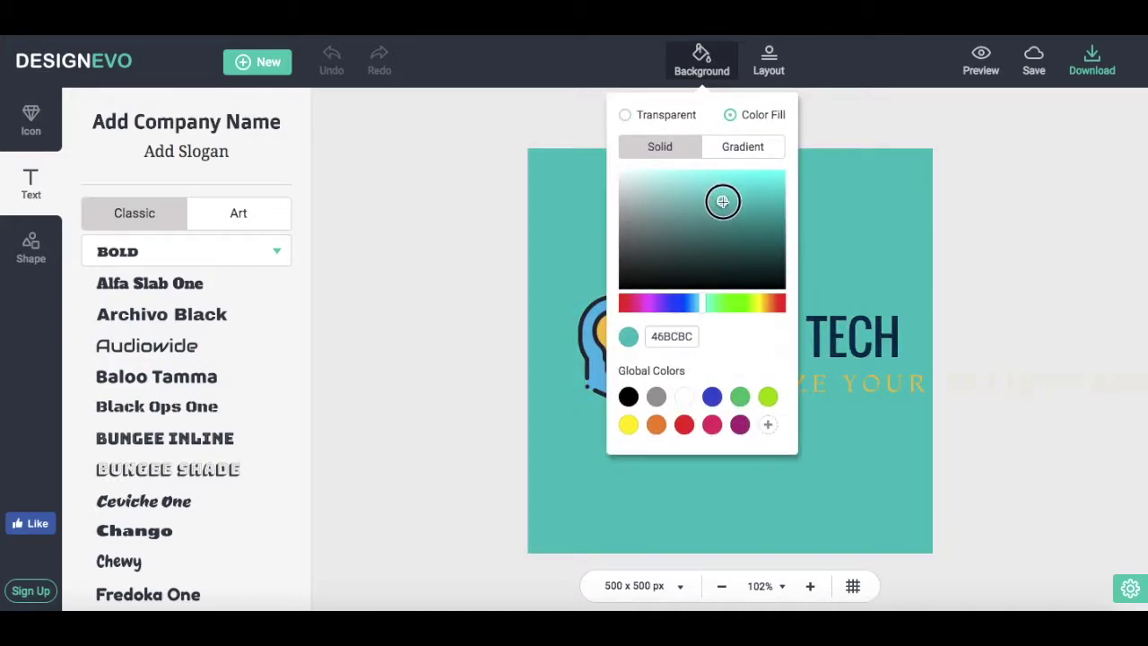
pyautogui.moveTo(699, 302)
pyautogui.mouseDown()
pyautogui.moveTo(741, 301)
pyautogui.moveTo(690, 300)
pyautogui.mouseUp()
pyautogui.click(643, 115)
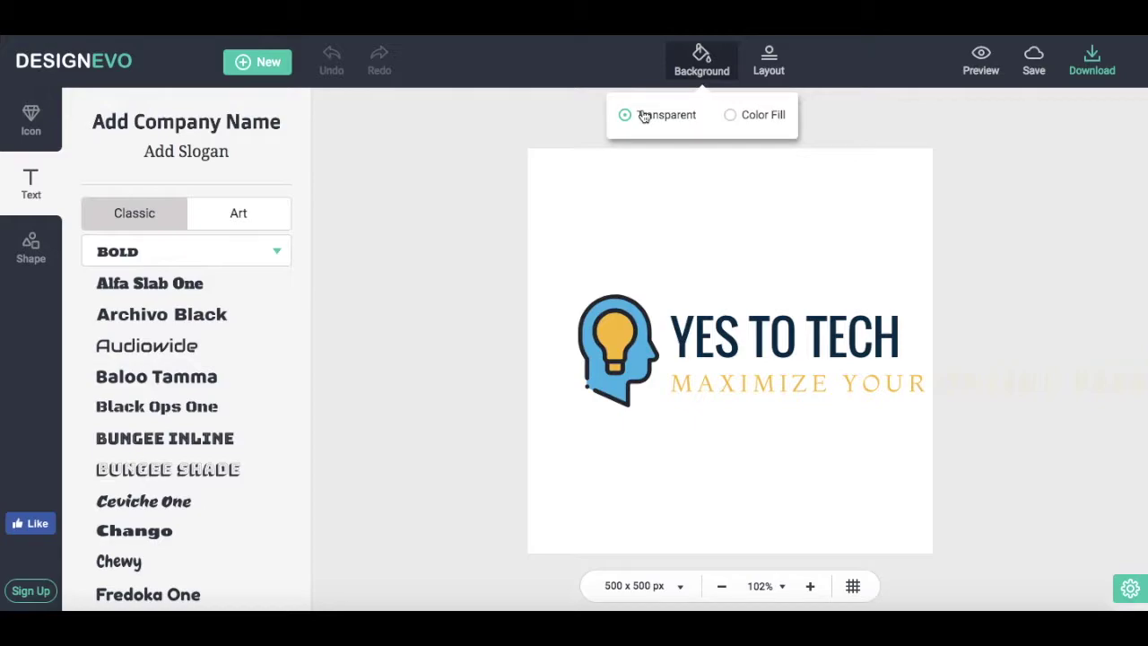
pyautogui.click(768, 67)
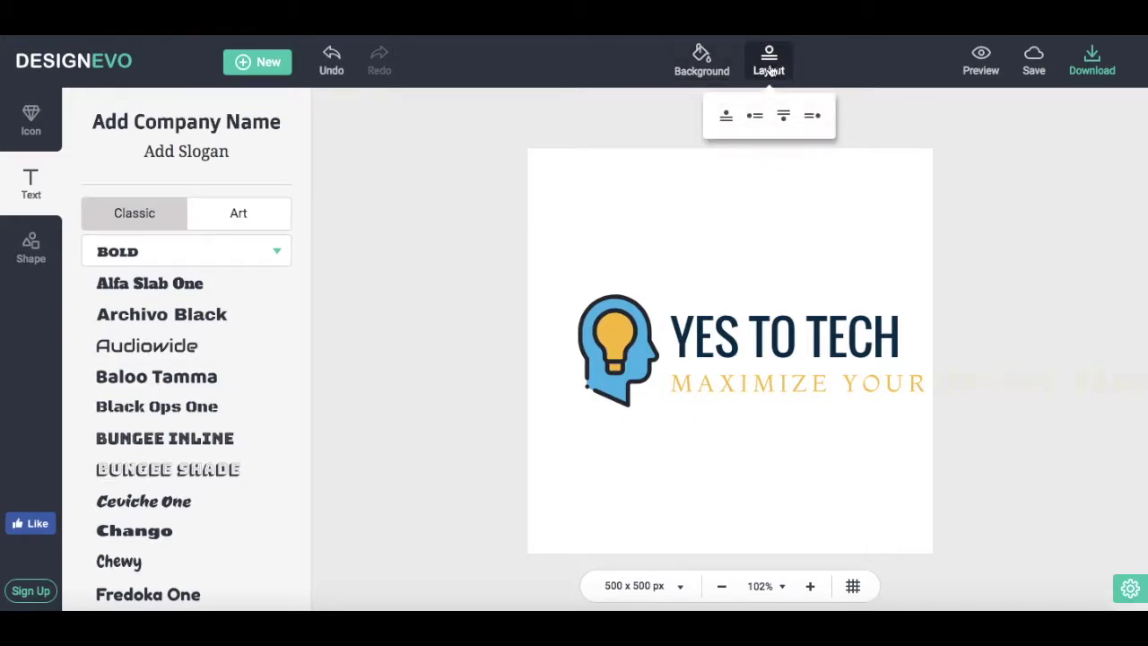
# - Try all four icon/text layouts, settle on icon above text, and nudge the icon up
pyautogui.click(728, 117)
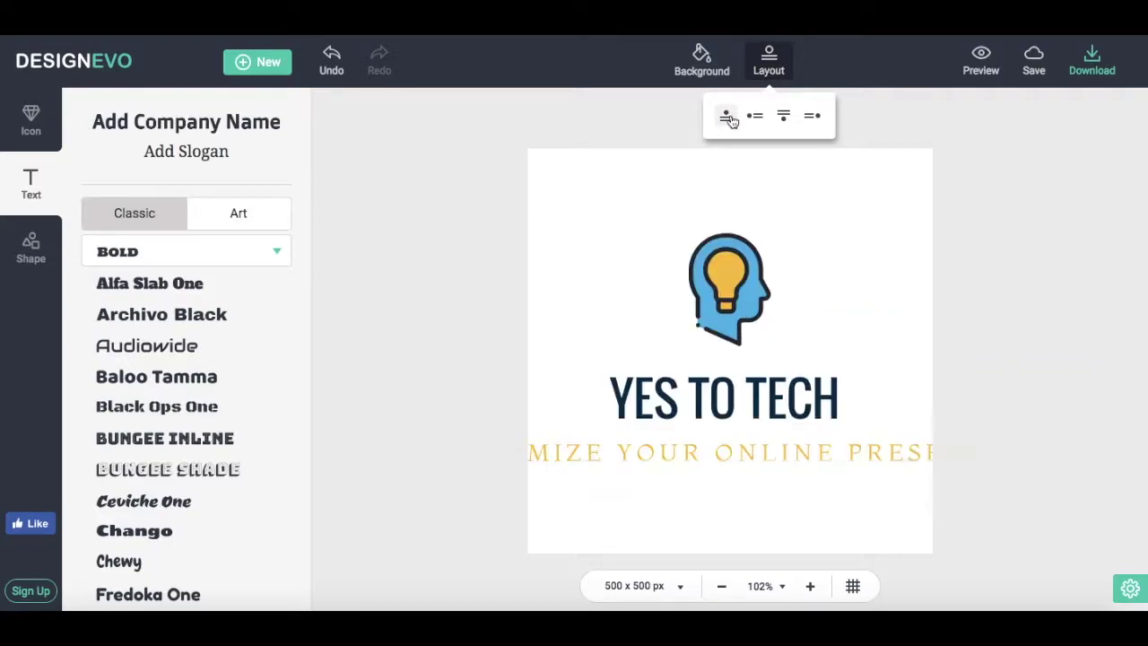
pyautogui.click(756, 119)
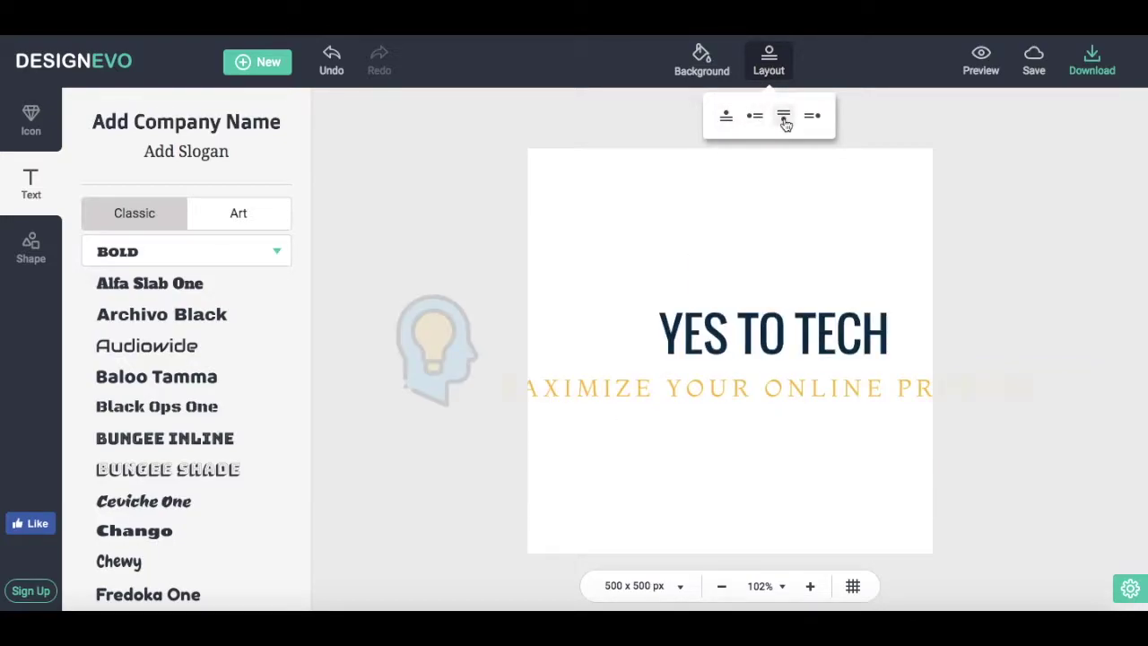
pyautogui.click(785, 121)
pyautogui.click(813, 118)
pyautogui.click(727, 119)
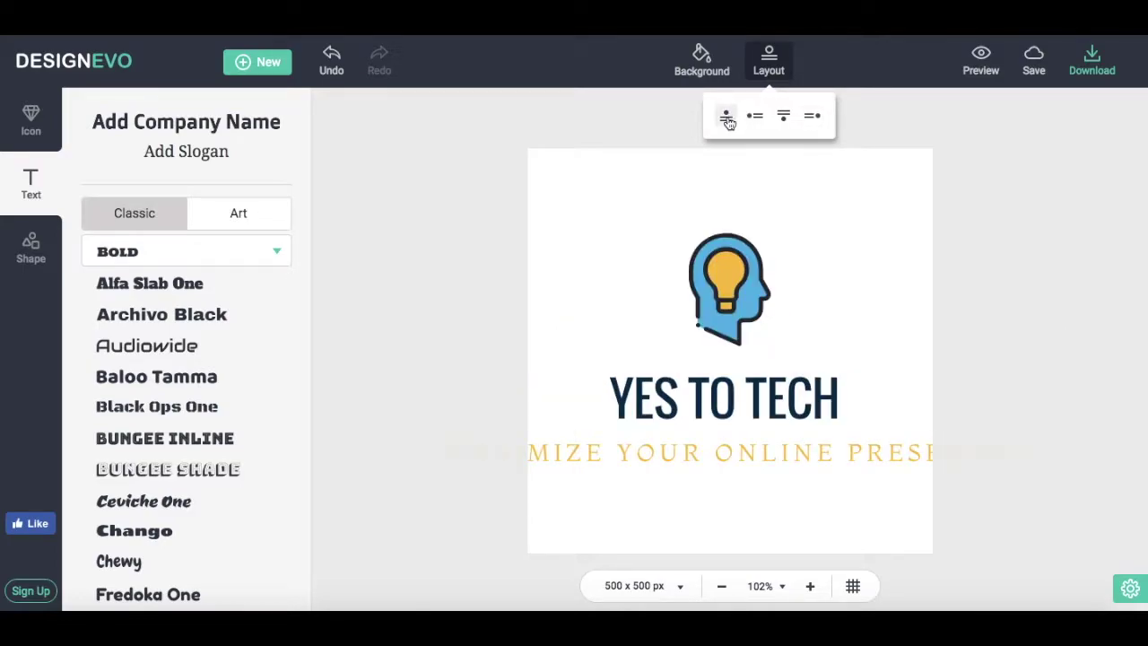
pyautogui.moveTo(713, 283)
pyautogui.mouseDown()
pyautogui.moveTo(682, 229)
pyautogui.moveTo(718, 236)
pyautogui.moveTo(728, 259)
pyautogui.moveTo(719, 269)
pyautogui.mouseUp()
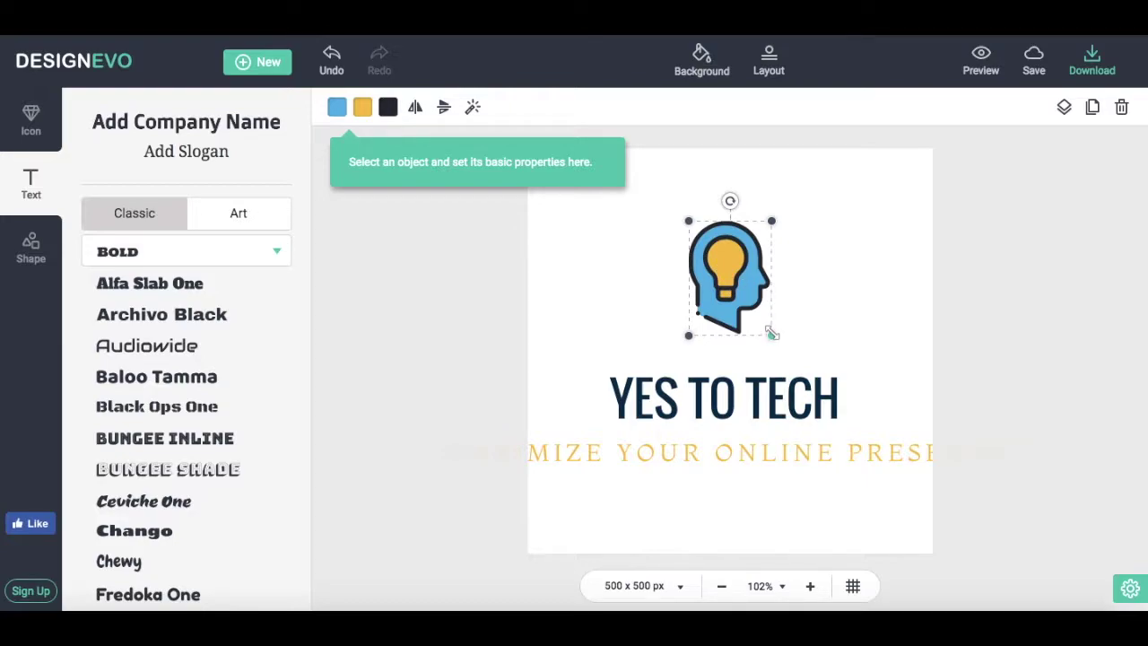
# - Shrink the lightbulb-head icon slightly, then undo an accidental deletion and reselect it
pyautogui.click(772, 218)
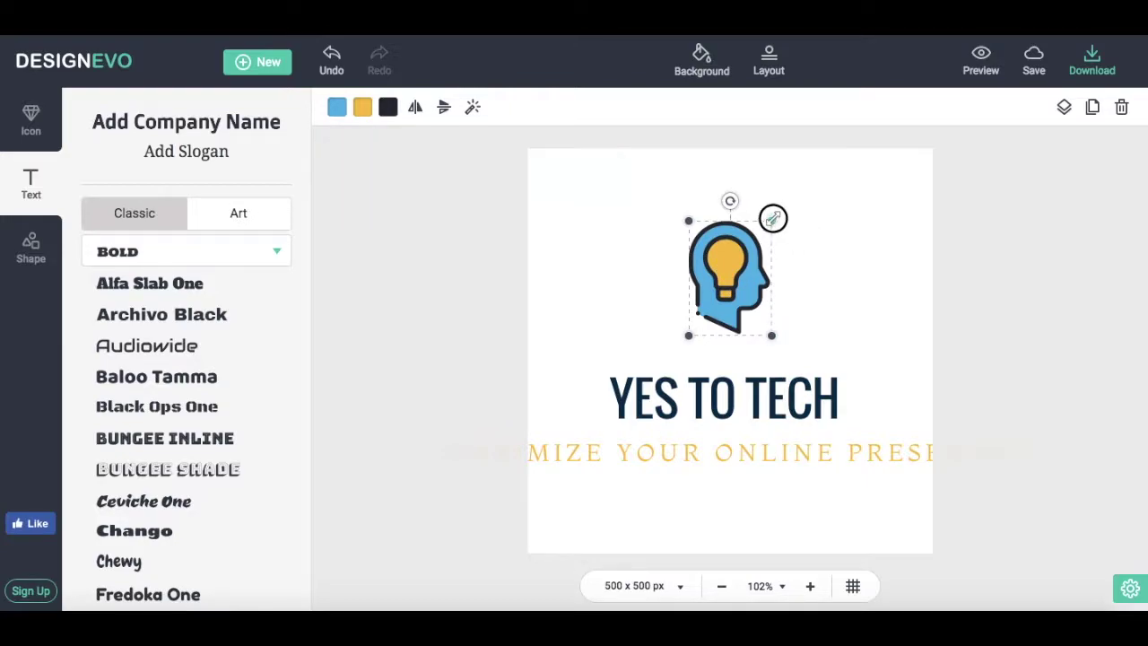
pyautogui.moveTo(773, 222)
pyautogui.mouseDown()
pyautogui.moveTo(813, 195)
pyautogui.moveTo(759, 239)
pyautogui.moveTo(817, 197)
pyautogui.moveTo(786, 227)
pyautogui.mouseUp()
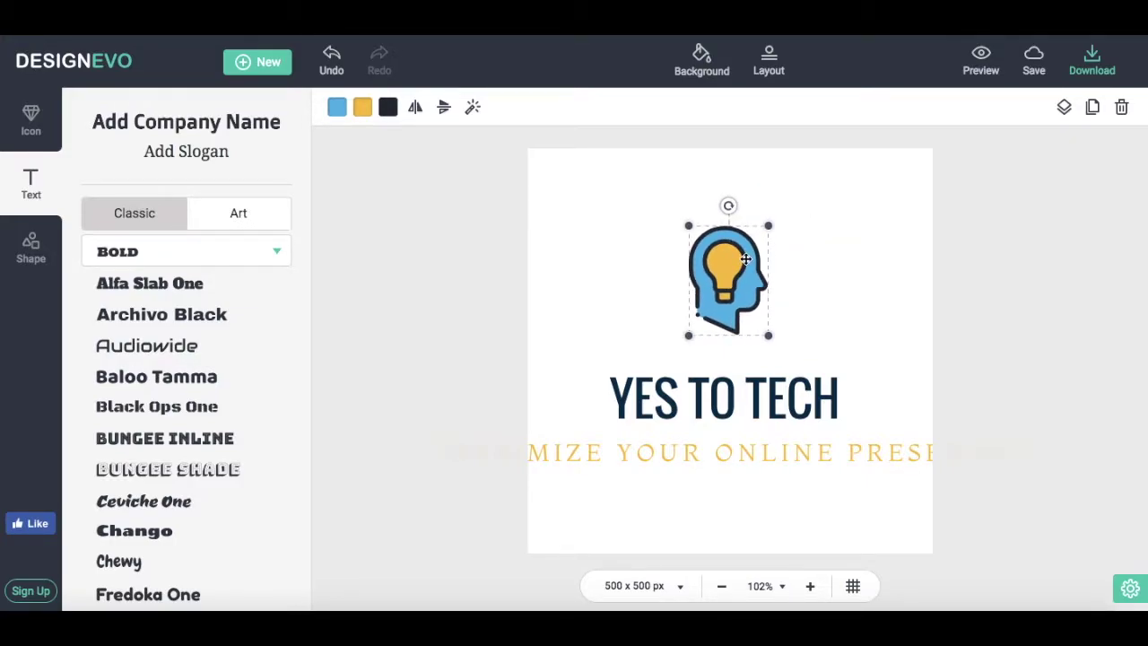
pyautogui.press('Delete')
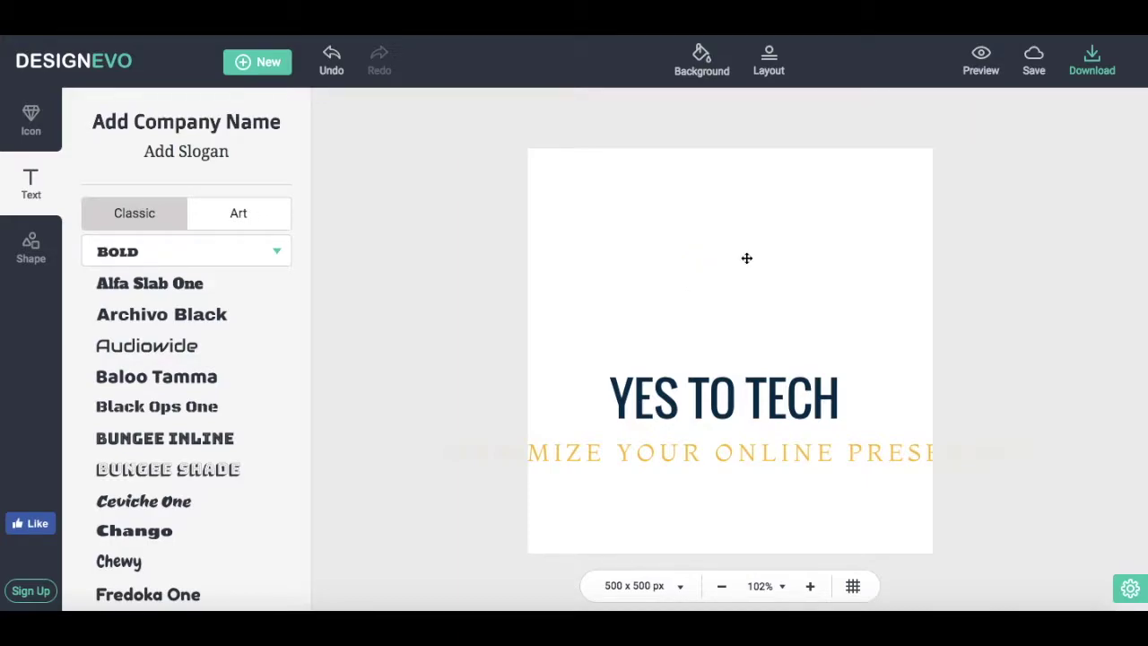
pyautogui.hotkey('ctrl', 'z')
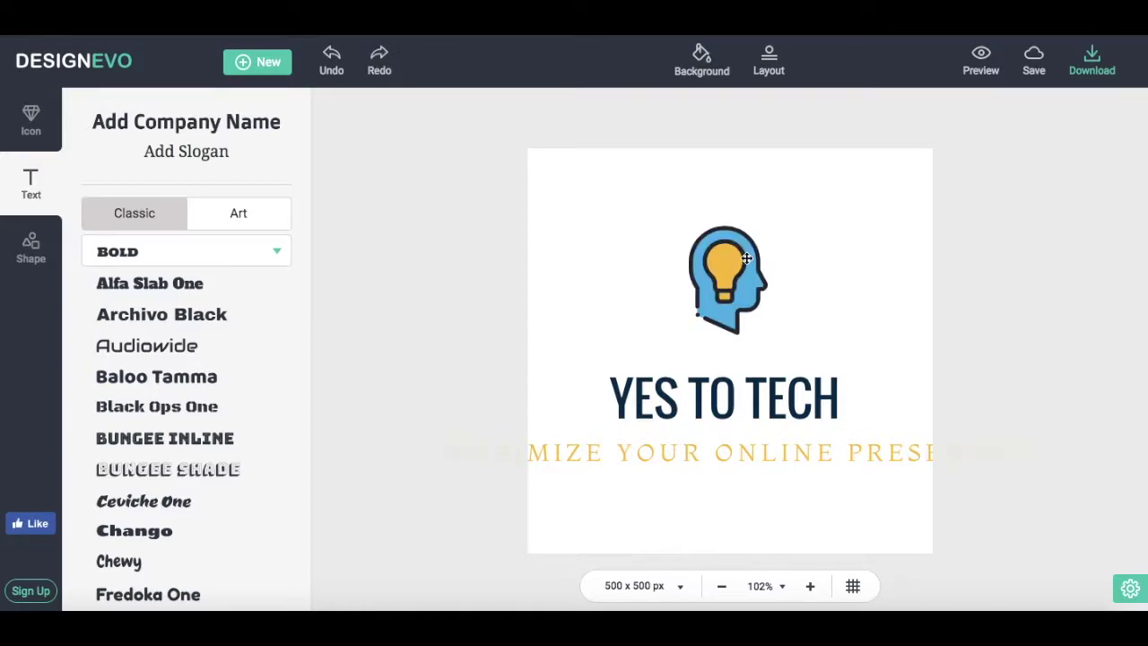
pyautogui.click(746, 259)
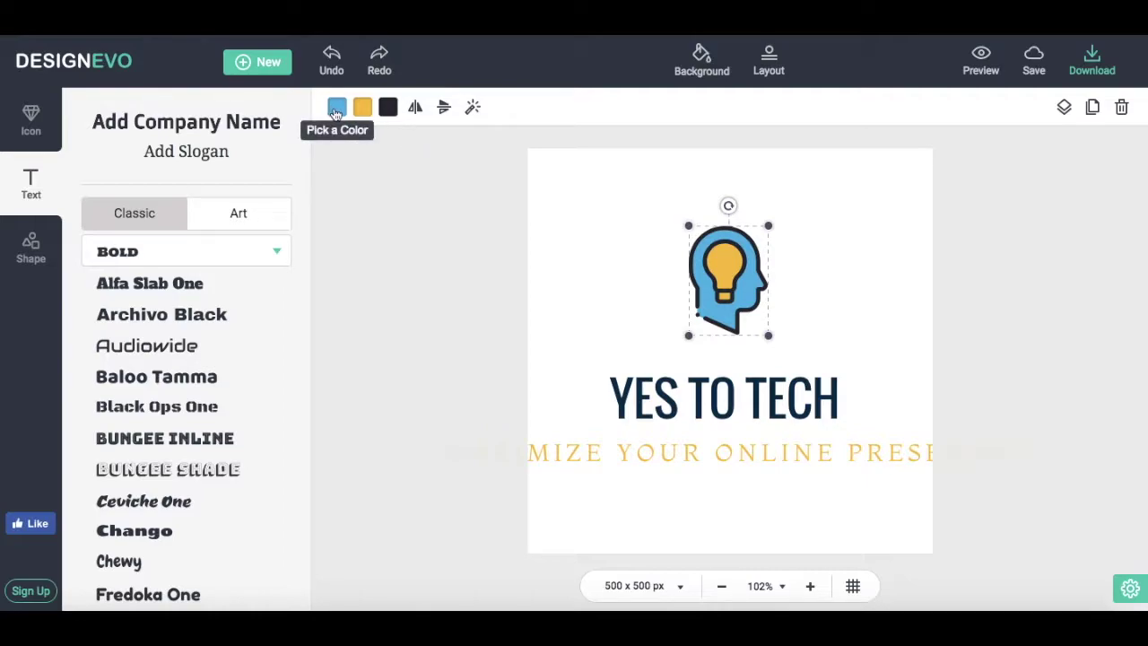
# - Colour the icon's head blue (374FCE) and the lightbulb orange (EF8C2E)
pyautogui.click(337, 109)
pyautogui.click(392, 443)
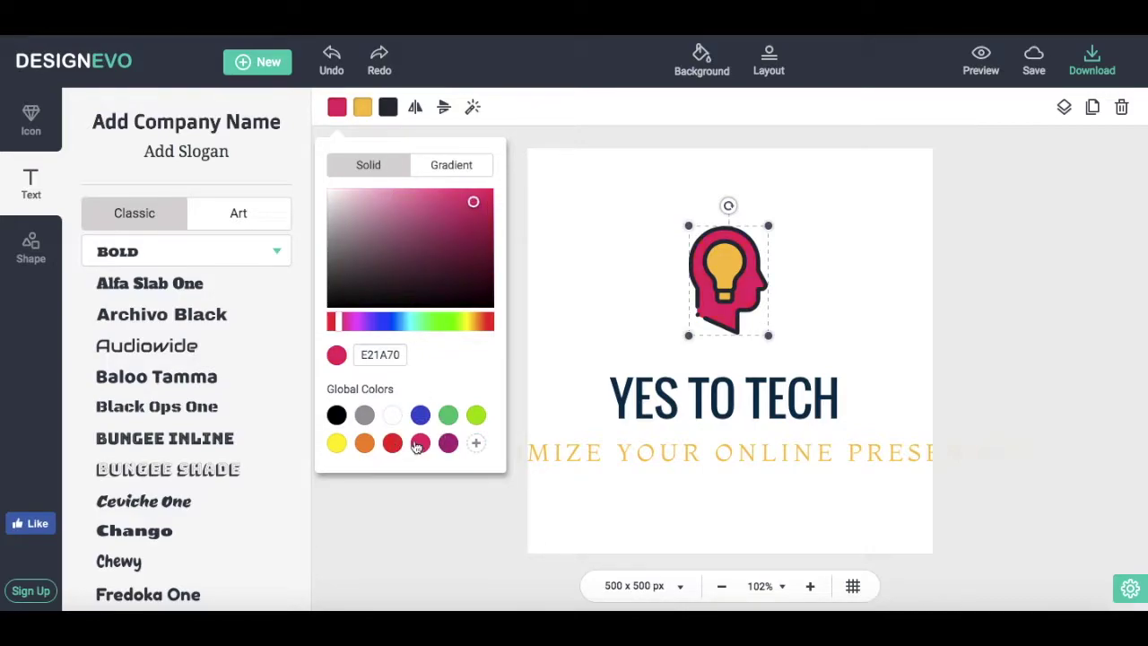
pyautogui.click(421, 415)
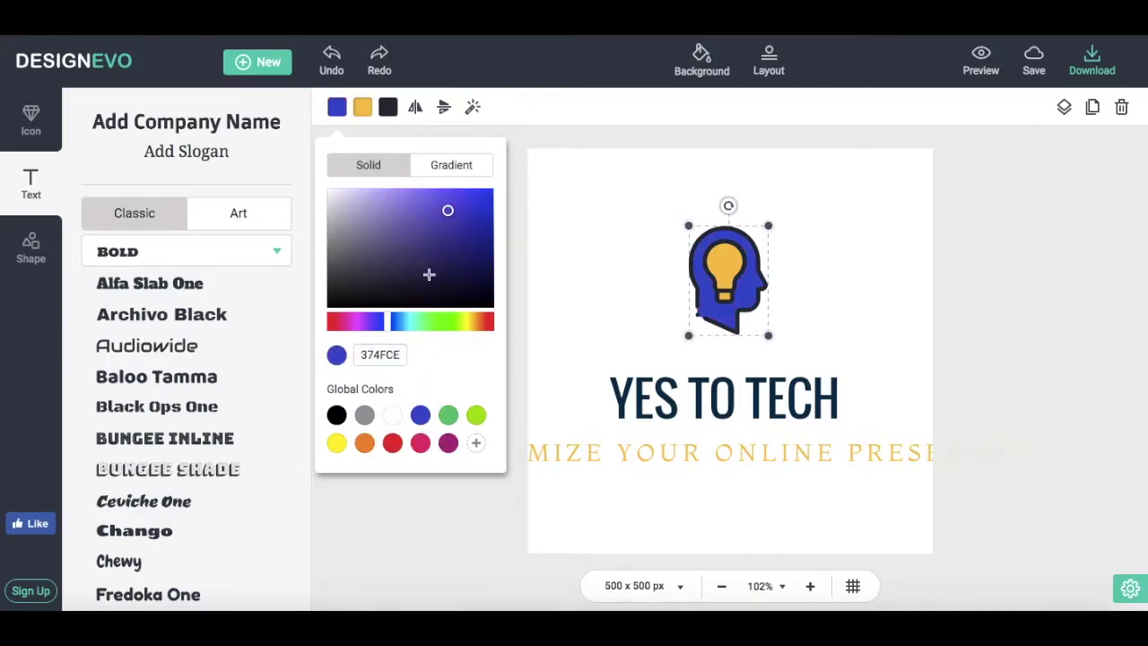
pyautogui.click(362, 107)
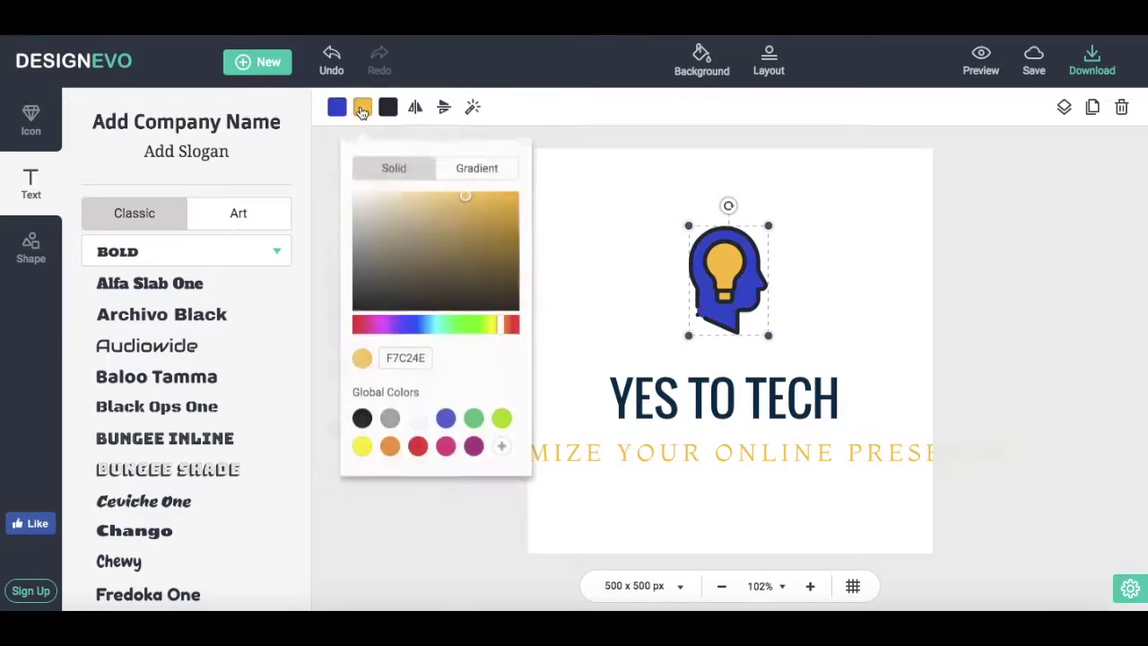
pyautogui.click(392, 444)
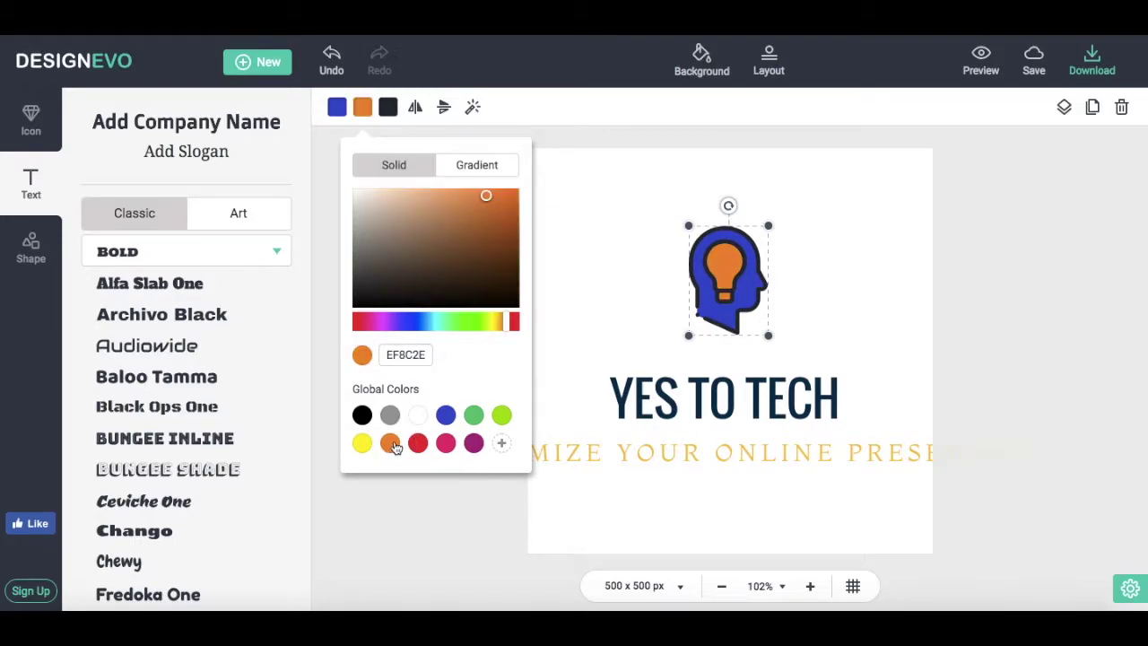
# - Test the flip and opacity controls, leaving the icon mirrored to face right at full opacity
pyautogui.click(415, 107)
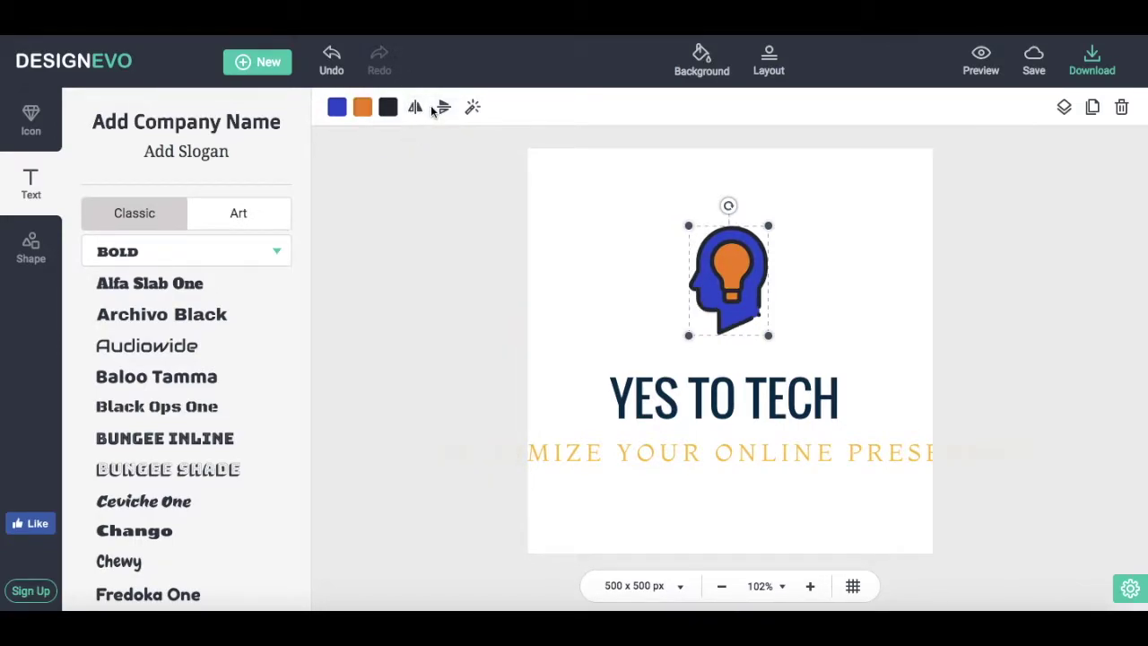
pyautogui.click(443, 107)
pyautogui.click(443, 107)
pyautogui.click(417, 107)
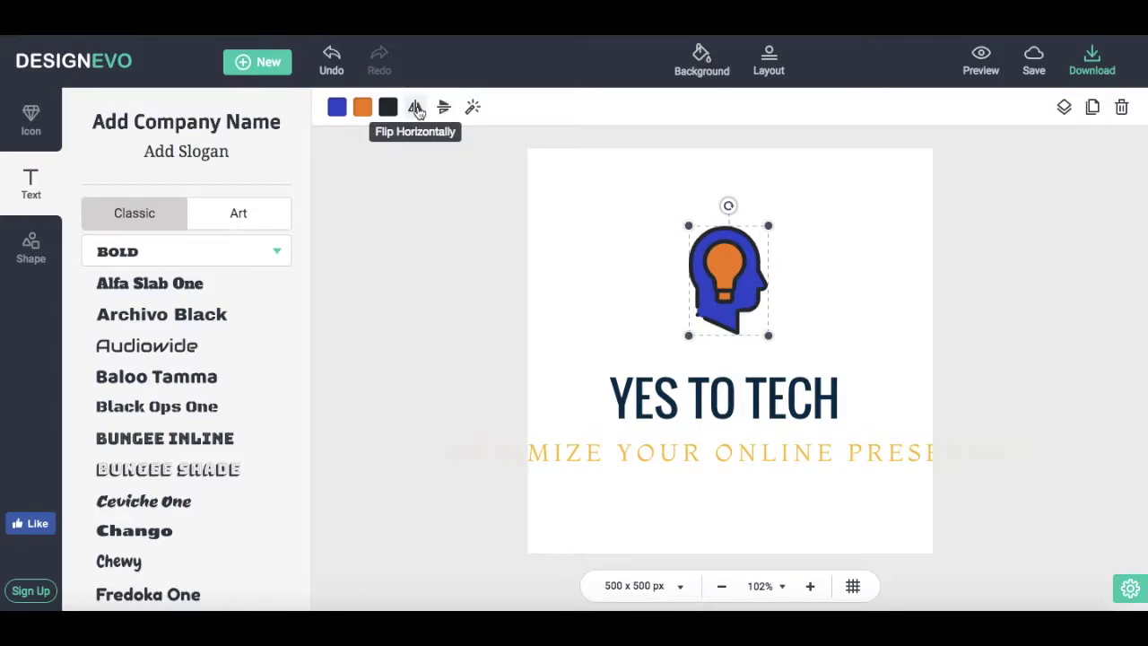
pyautogui.click(473, 107)
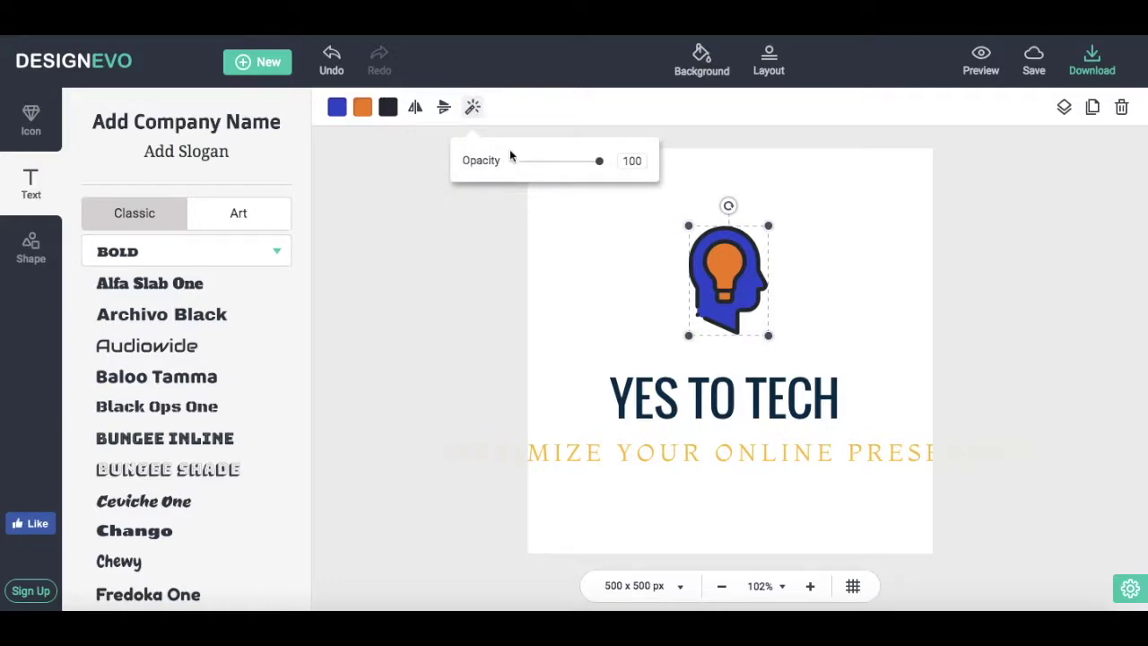
pyautogui.moveTo(599, 160)
pyautogui.mouseDown()
pyautogui.moveTo(574, 159)
pyautogui.moveTo(602, 160)
pyautogui.mouseUp()
pyautogui.click(470, 107)
pyautogui.click(706, 398)
pyautogui.click(706, 400)
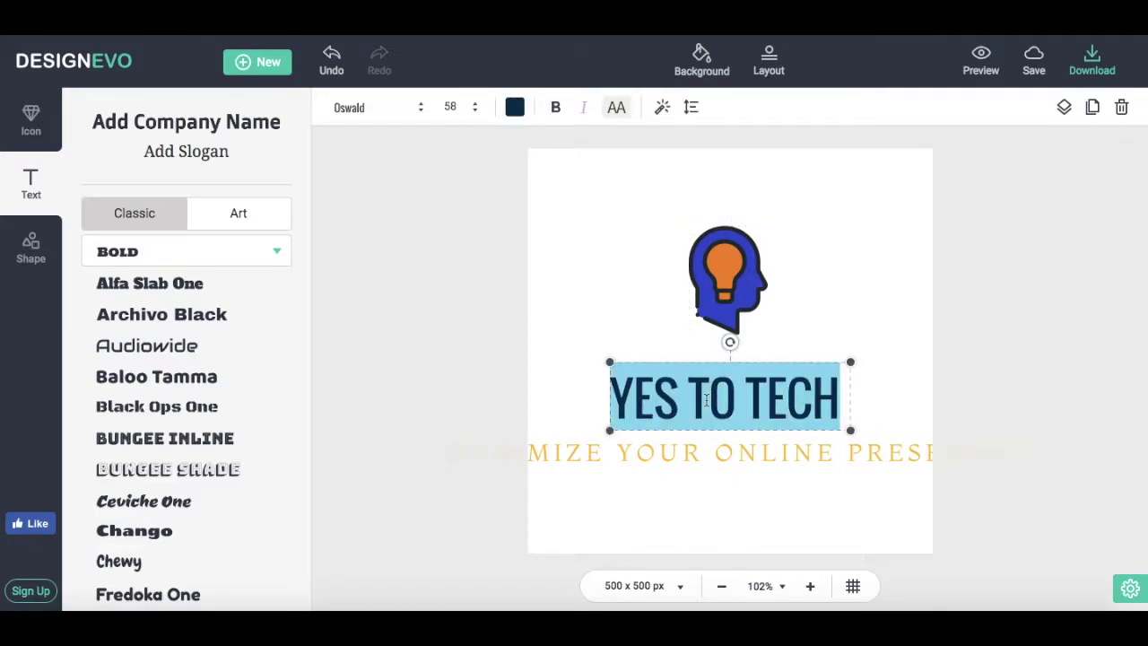
# - Change the Yes To Tech name font from Oswald to Didot under Traditional (Serif), keeping size 58
pyautogui.click(393, 118)
pyautogui.scroll(10, 400, 159)
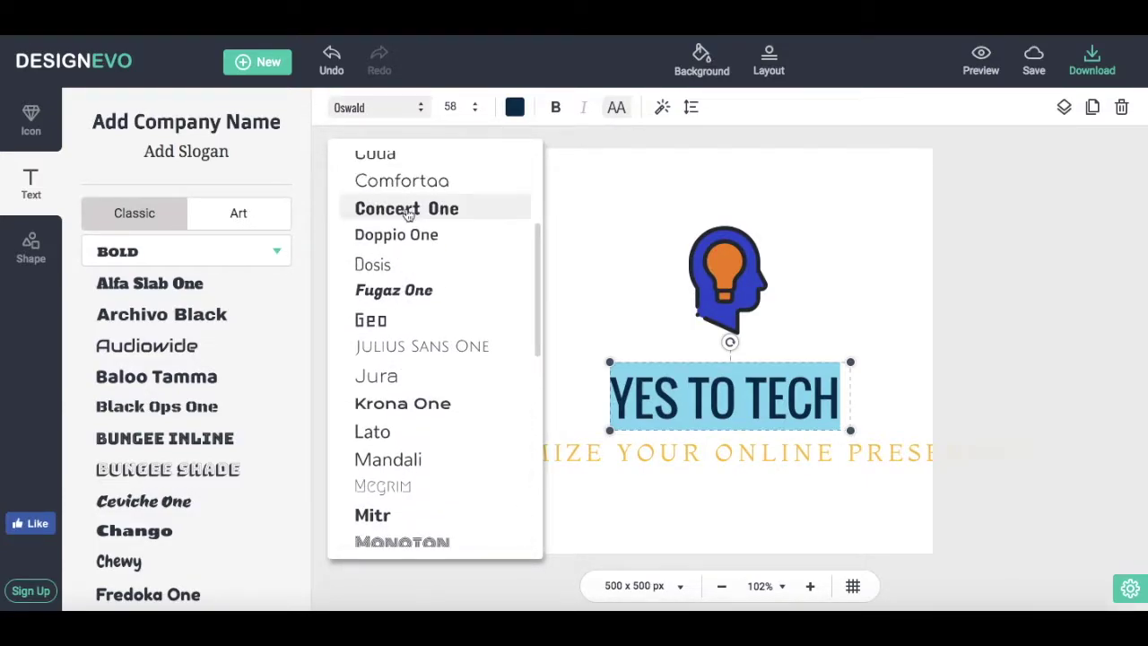
pyautogui.click(410, 207)
pyautogui.click(422, 168)
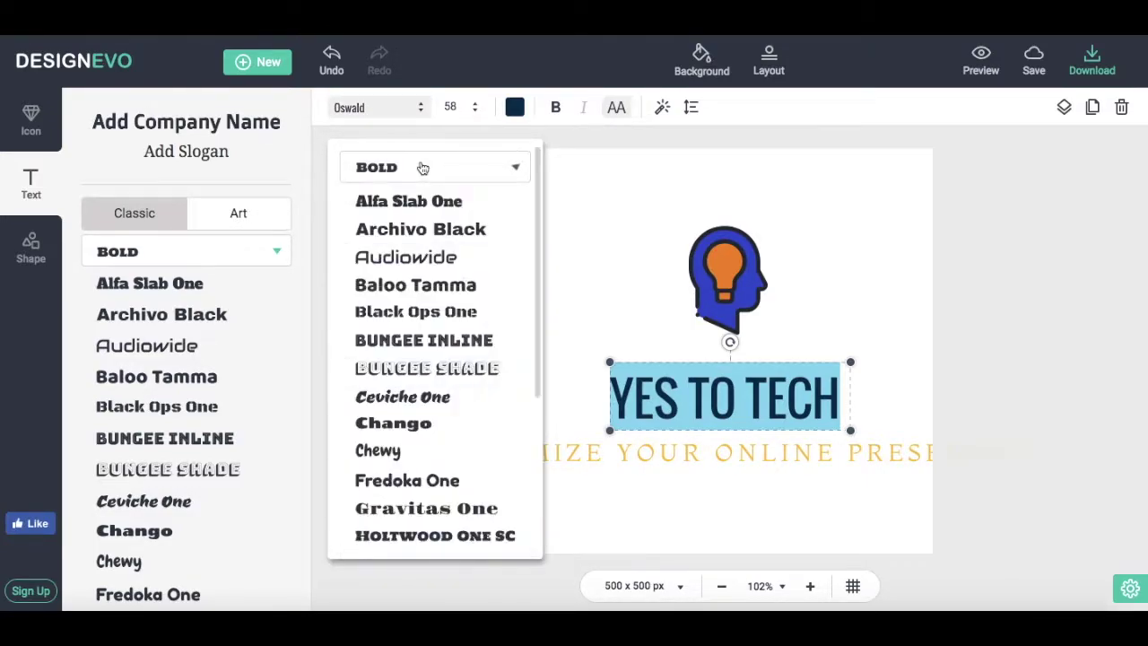
pyautogui.click(423, 167)
pyautogui.click(415, 251)
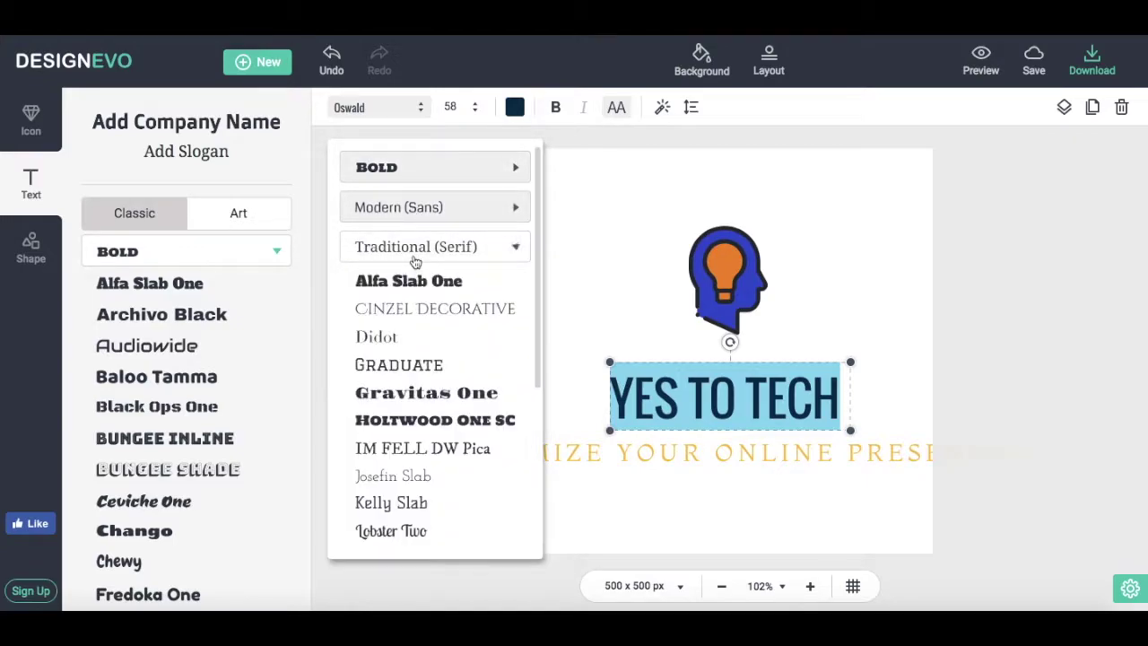
pyautogui.click(415, 258)
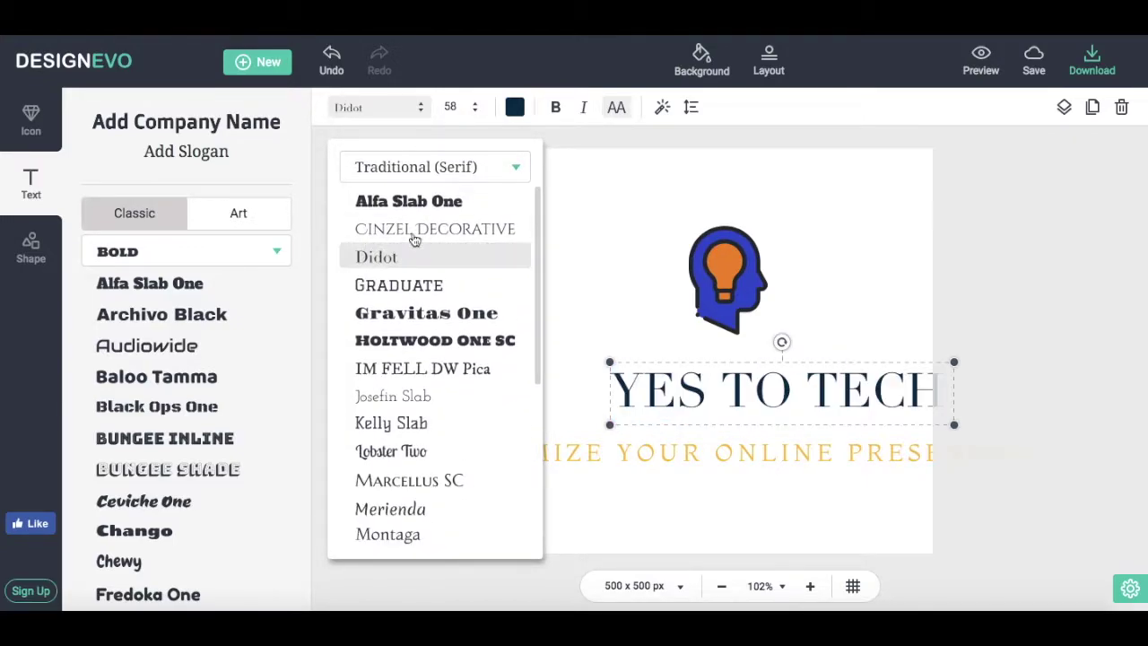
pyautogui.click(427, 170)
pyautogui.click(473, 110)
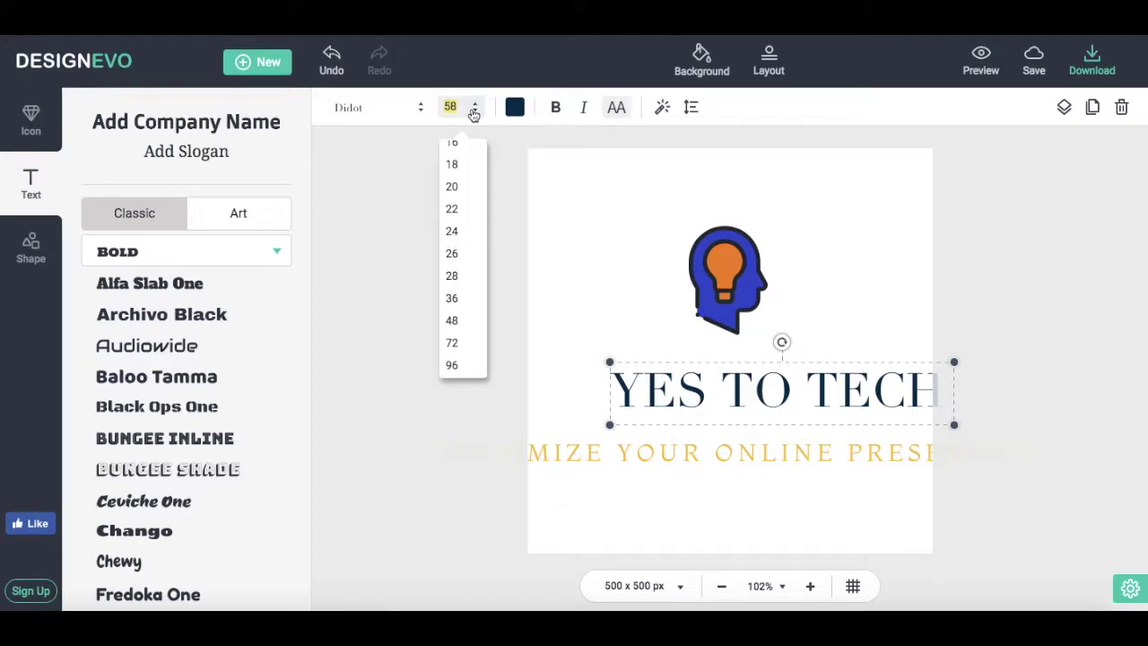
pyautogui.click(474, 114)
pyautogui.click(514, 108)
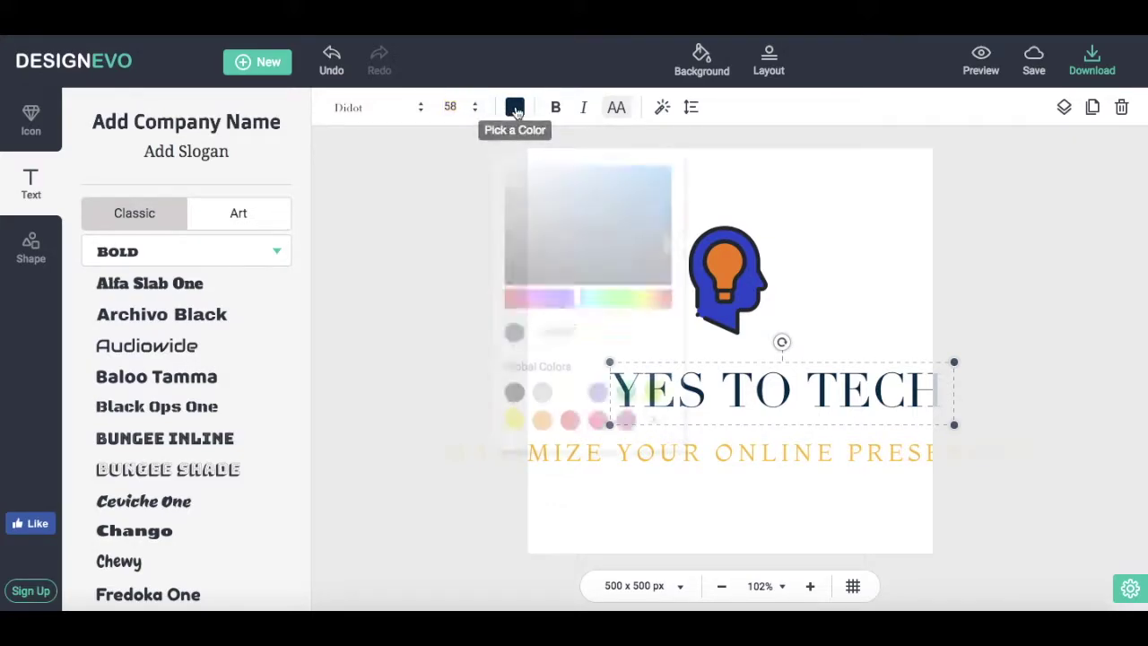
# - Make the title black (000000) and show it in mixed case as 'Yes To Tech', without bold or italic
pyautogui.moveTo(574, 277); pyautogui.dragTo(539, 277)
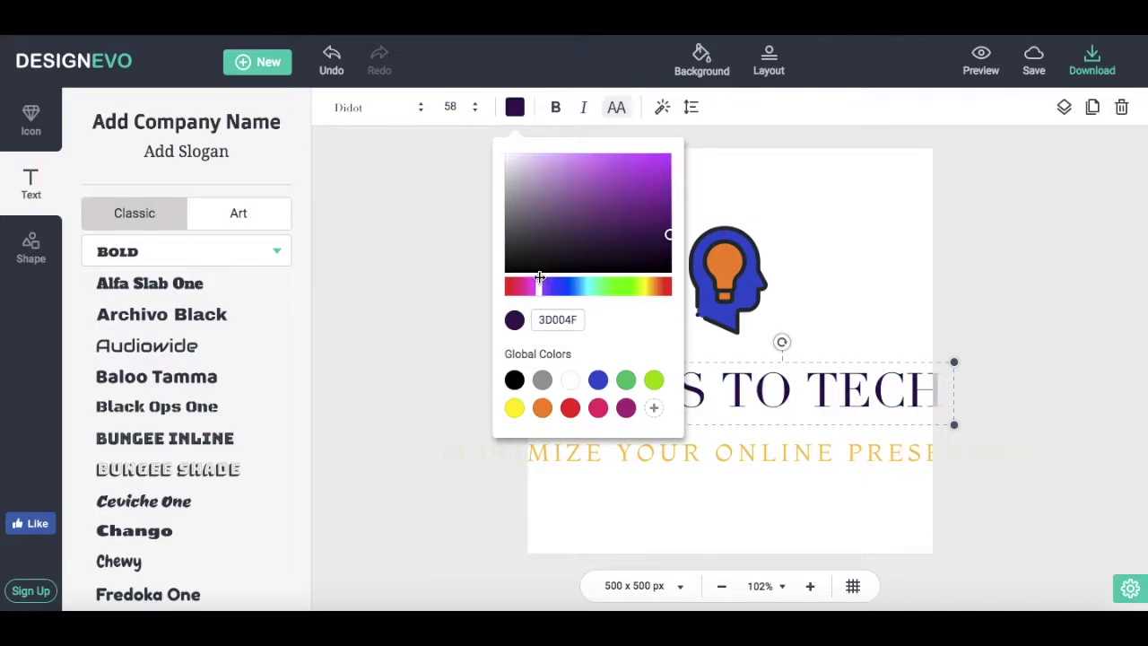
pyautogui.click(515, 381)
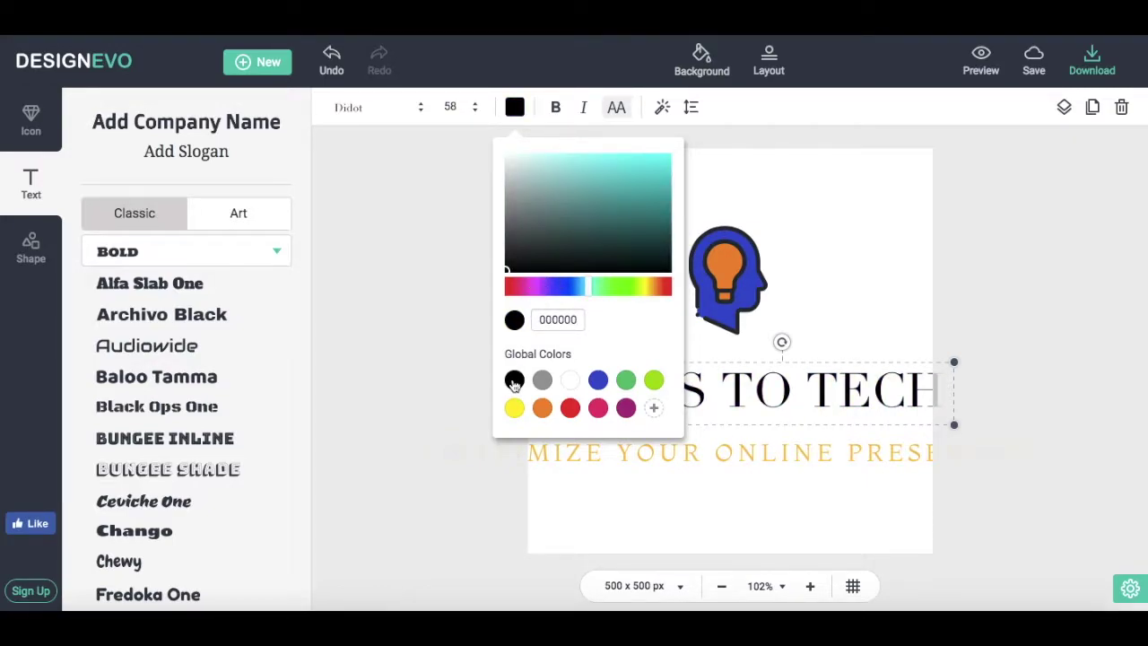
pyautogui.click(554, 108)
pyautogui.click(553, 108)
pyautogui.click(585, 108)
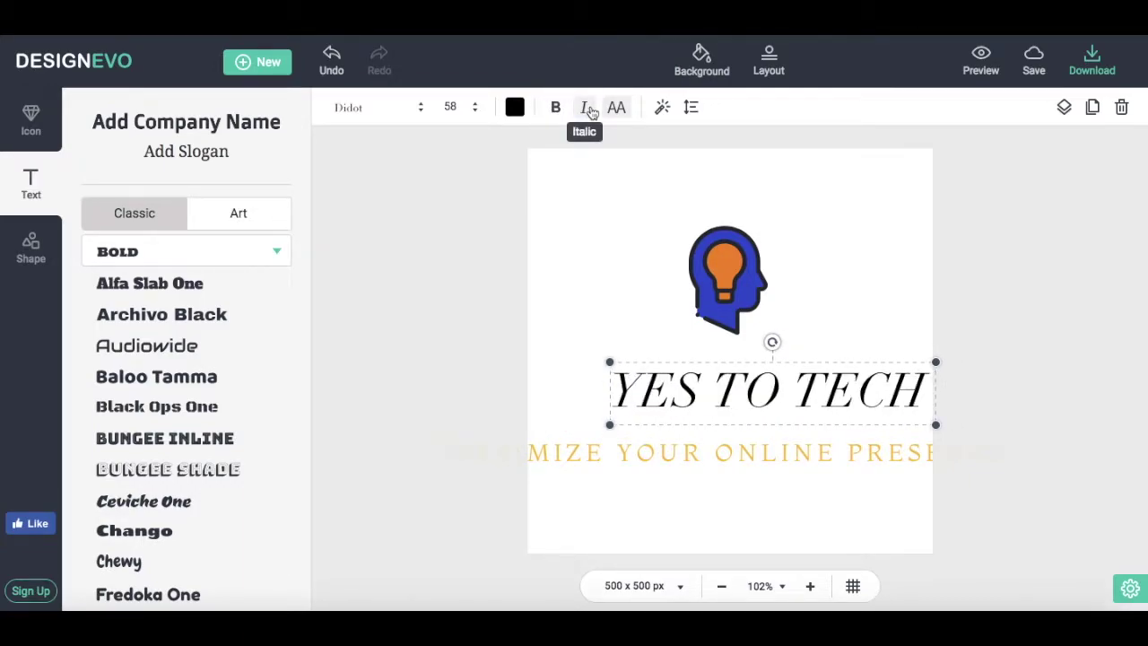
pyautogui.click(589, 109)
pyautogui.click(621, 109)
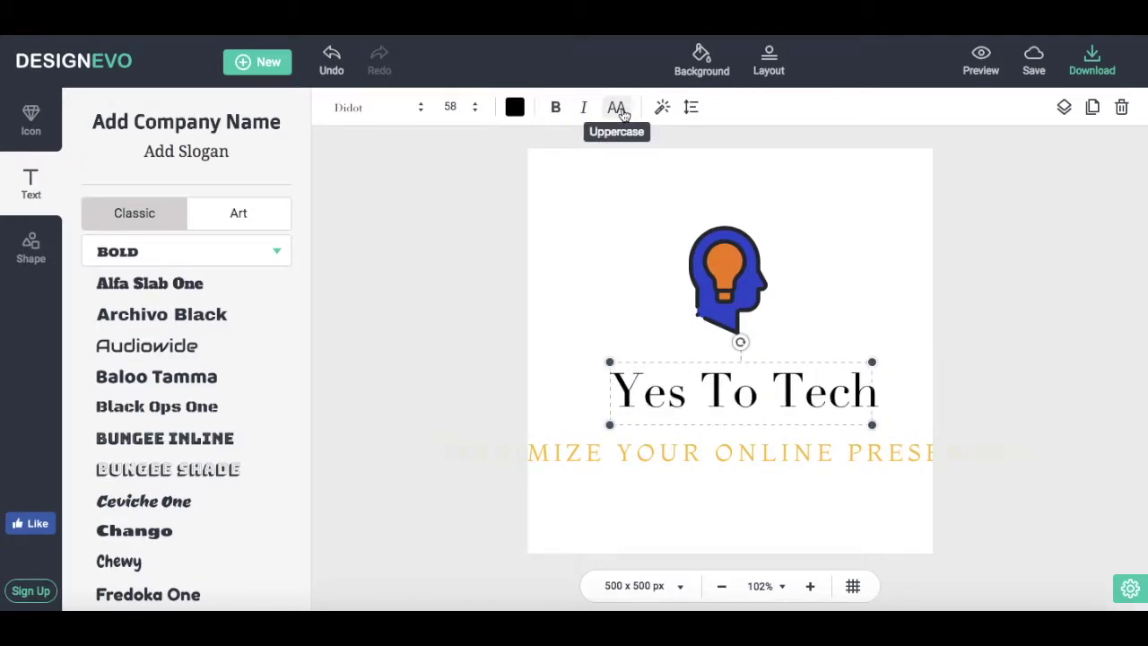
pyautogui.click(620, 109)
pyautogui.click(620, 109)
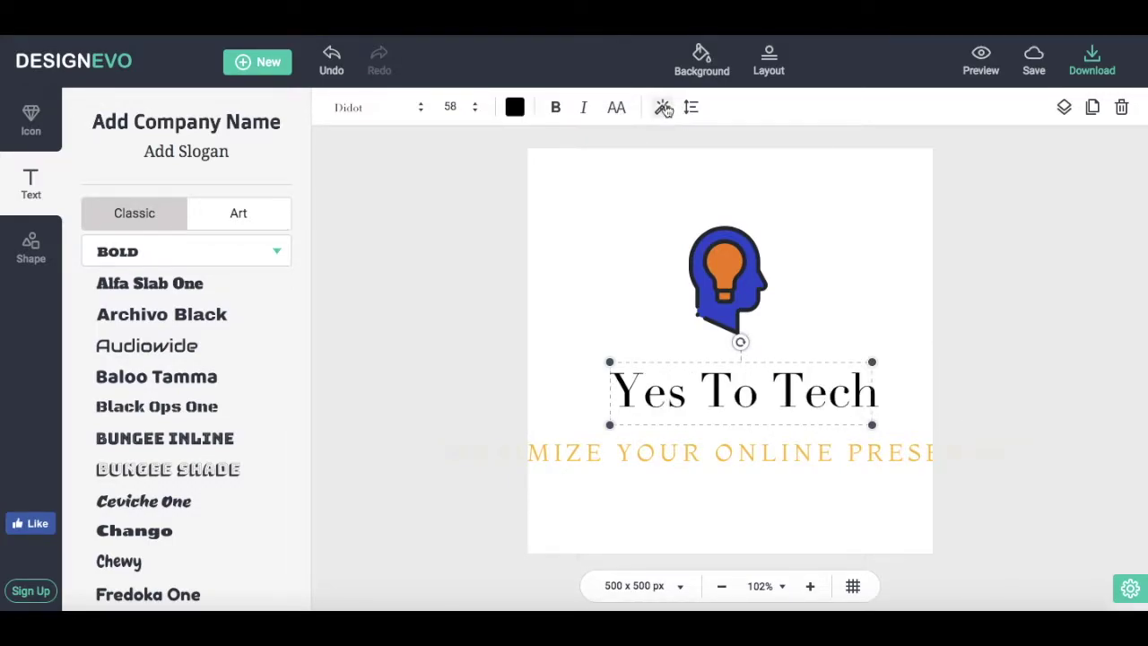
# - Try opacity, a gold outline and a drop shadow on the title, ending at full opacity with no effects
pyautogui.click(663, 108)
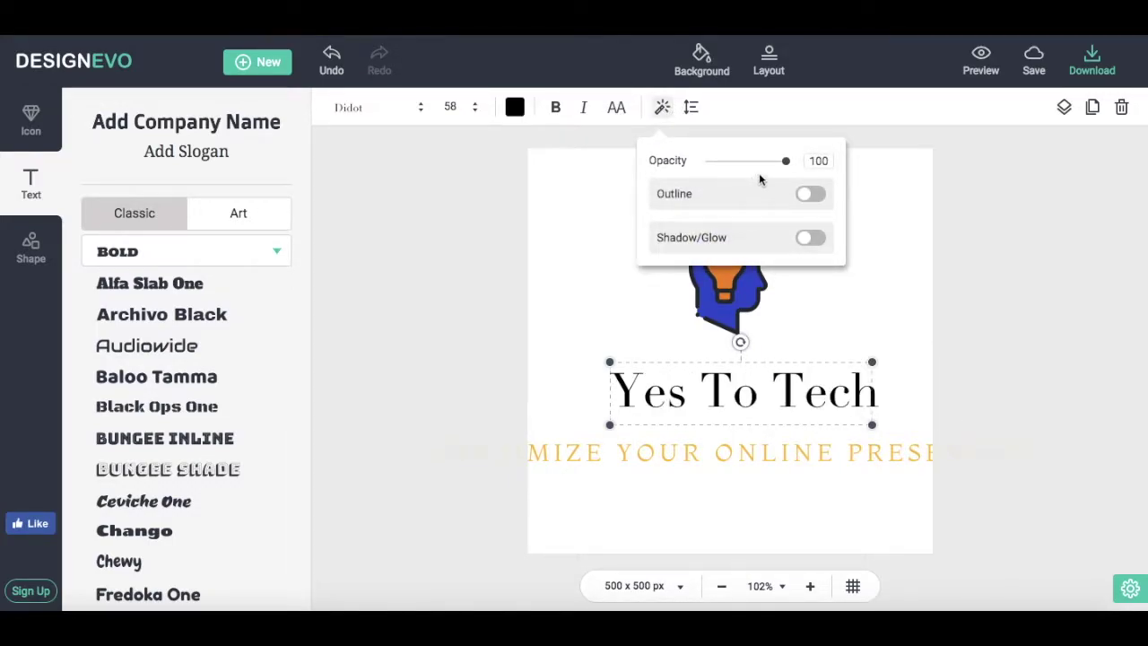
pyautogui.click(784, 167)
pyautogui.moveTo(785, 167); pyautogui.dragTo(816, 170)
pyautogui.click(812, 194)
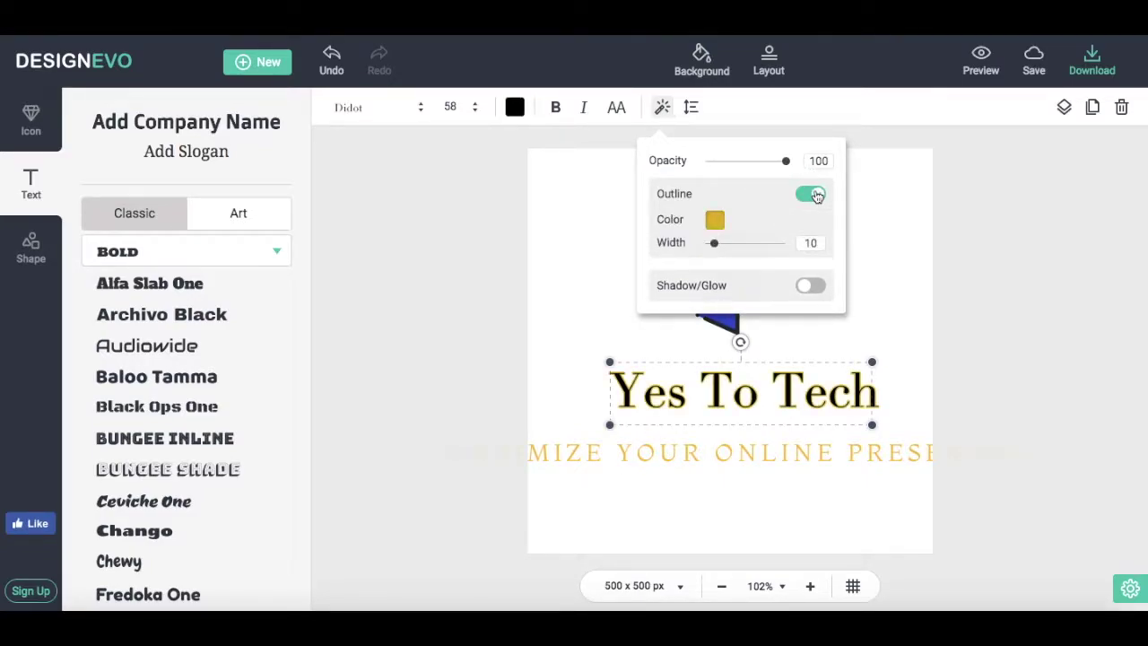
pyautogui.click(814, 195)
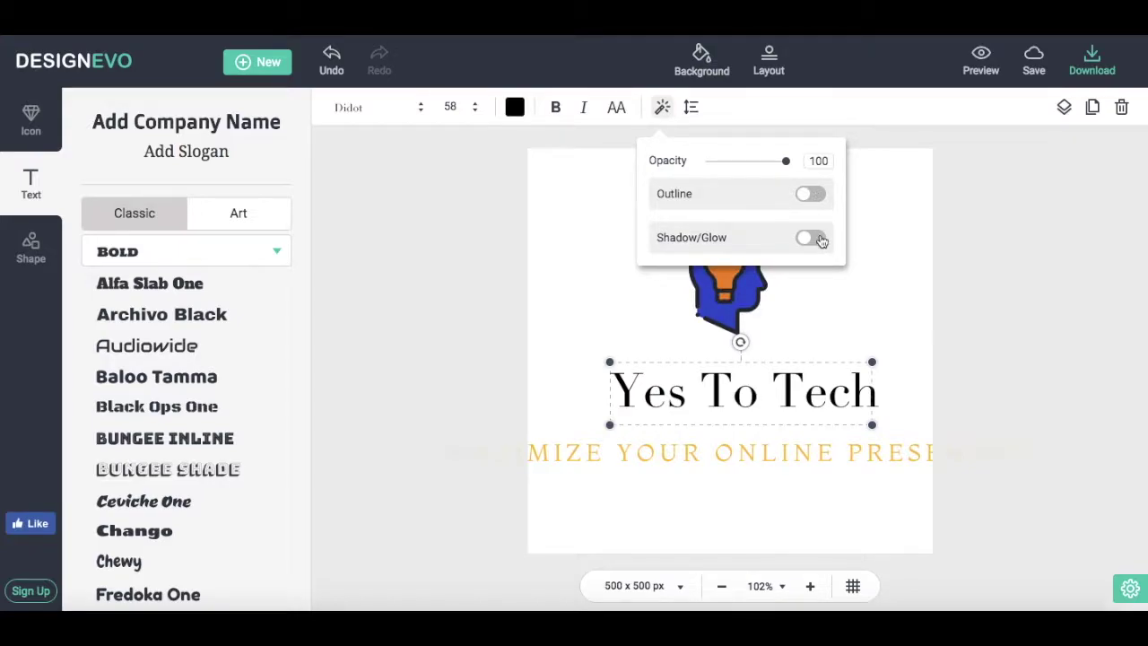
pyautogui.click(818, 239)
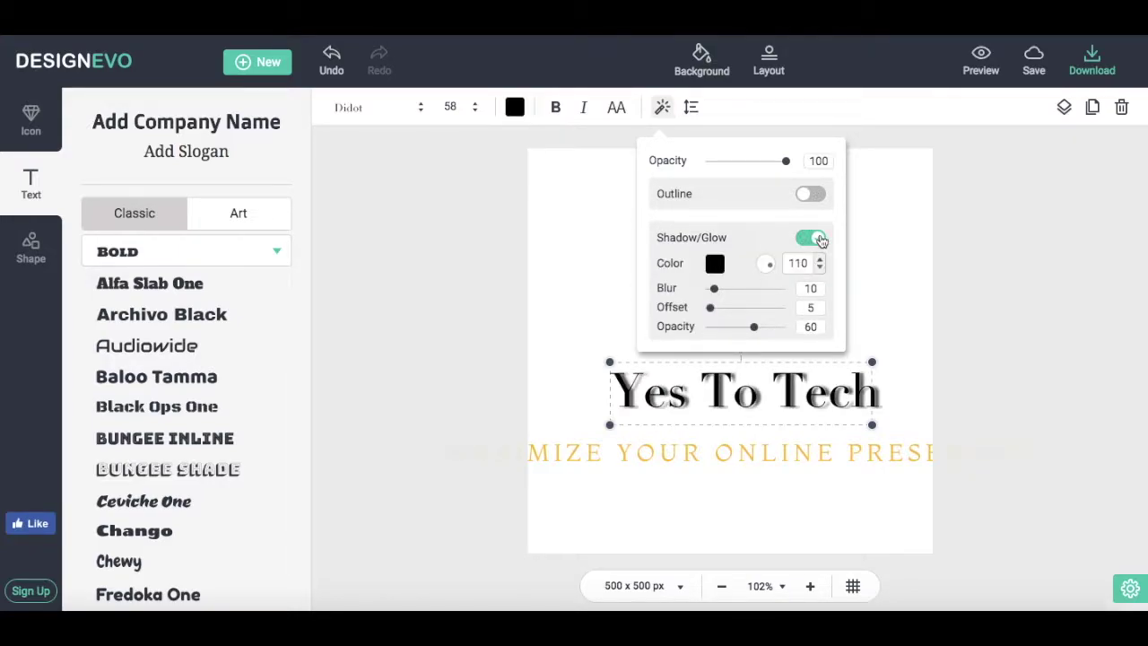
pyautogui.click(816, 238)
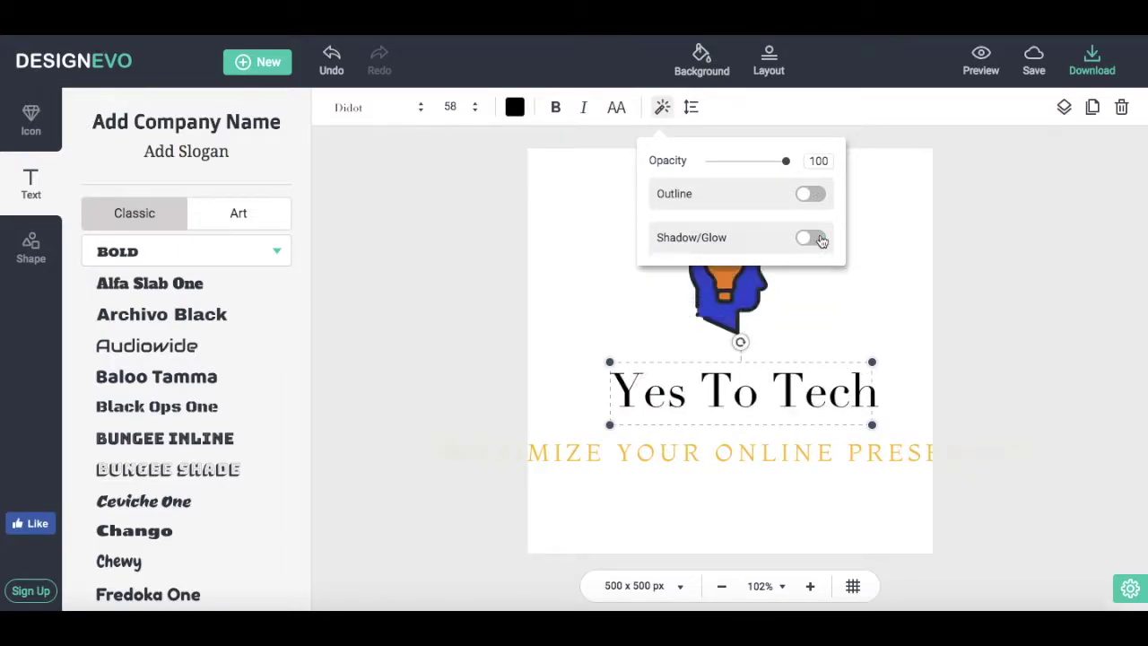
# - Centre-align the Yes To Tech title text
pyautogui.click(692, 108)
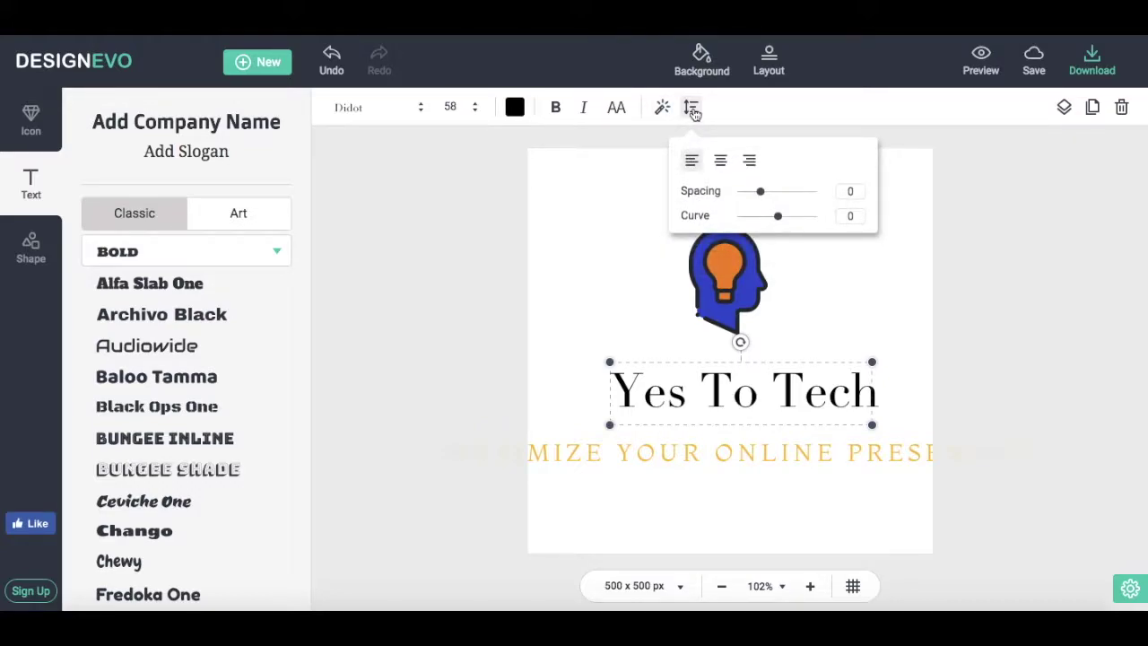
pyautogui.click(720, 161)
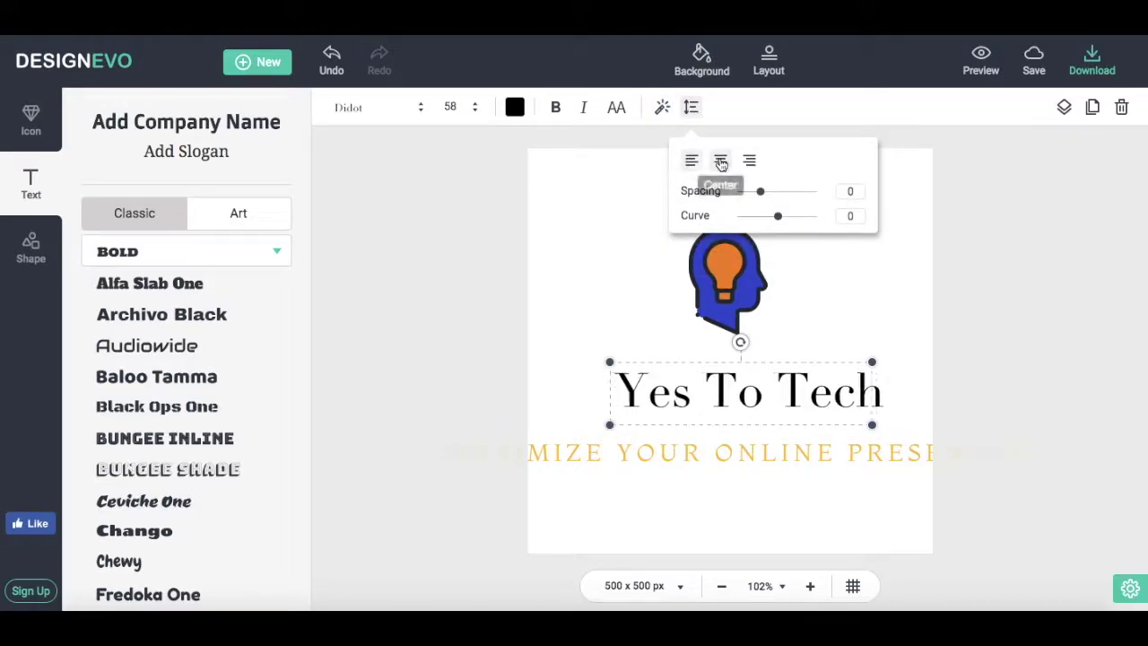
pyautogui.click(749, 162)
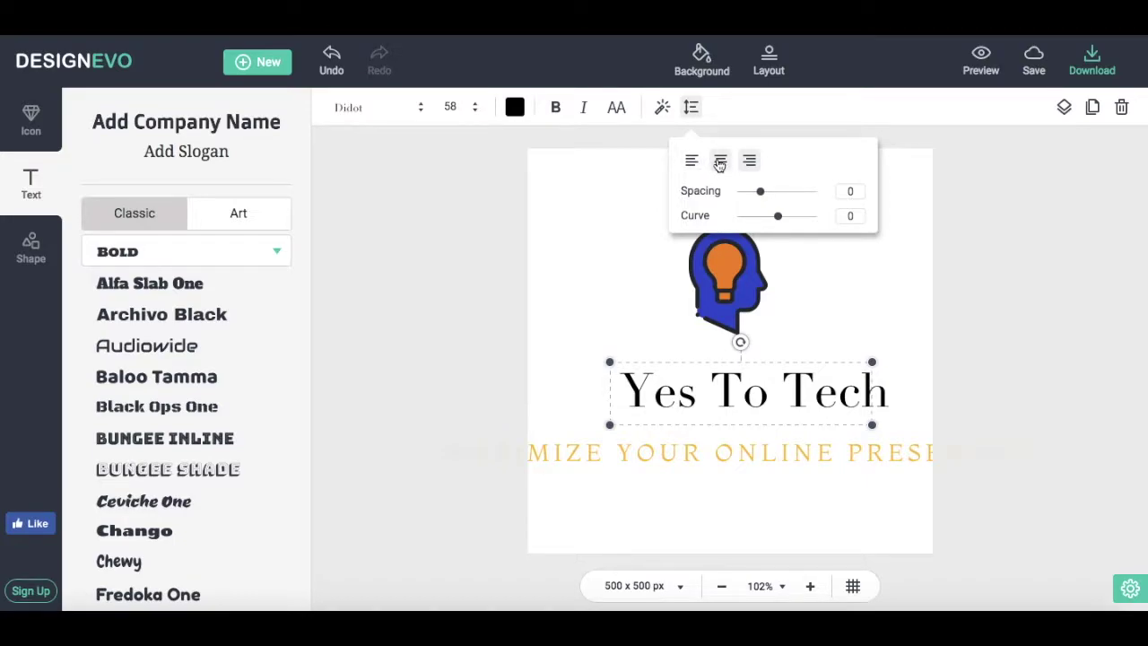
pyautogui.click(720, 160)
# - Set the title's letter spacing to 0 and its curve to 0 for a straight baseline
pyautogui.click(760, 194)
pyautogui.moveTo(760, 194); pyautogui.dragTo(781, 220)
pyautogui.doubleClick(848, 216)
pyautogui.write('0')
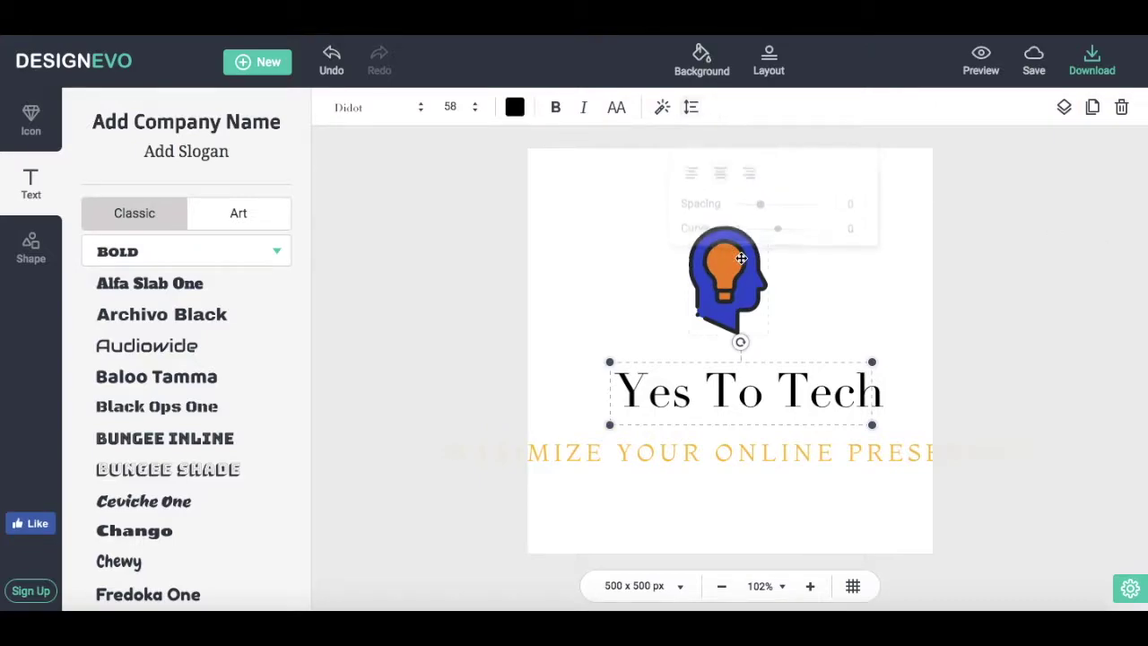
pyautogui.keyDown('shift'); pyautogui.click(727, 266); pyautogui.keyUp('shift')
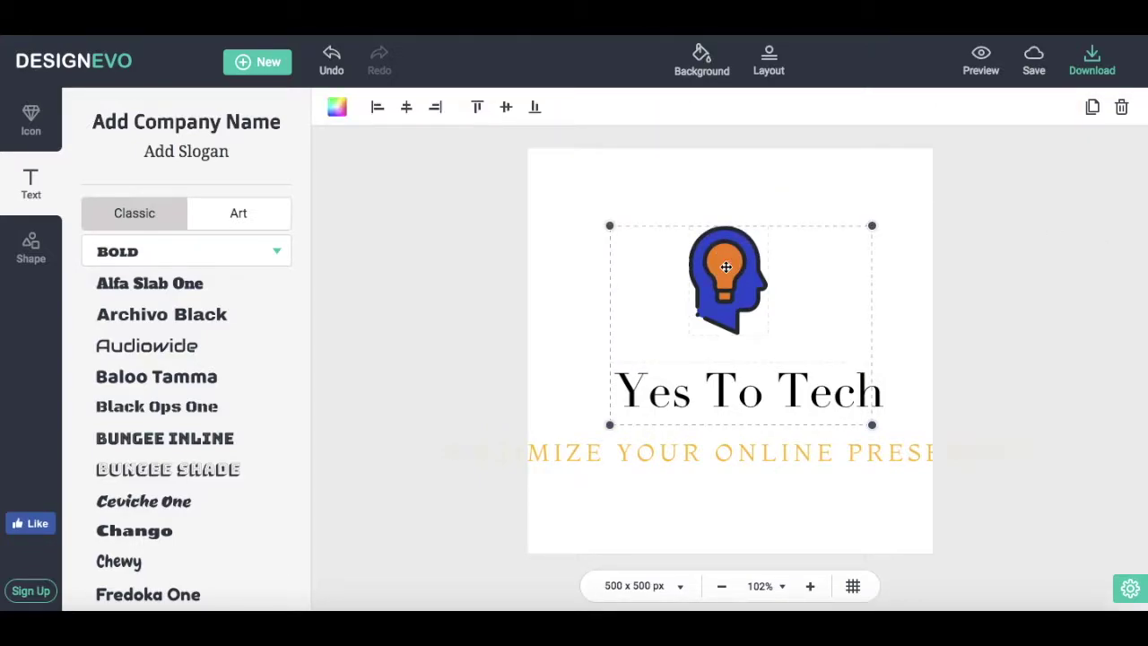
pyautogui.click(337, 108)
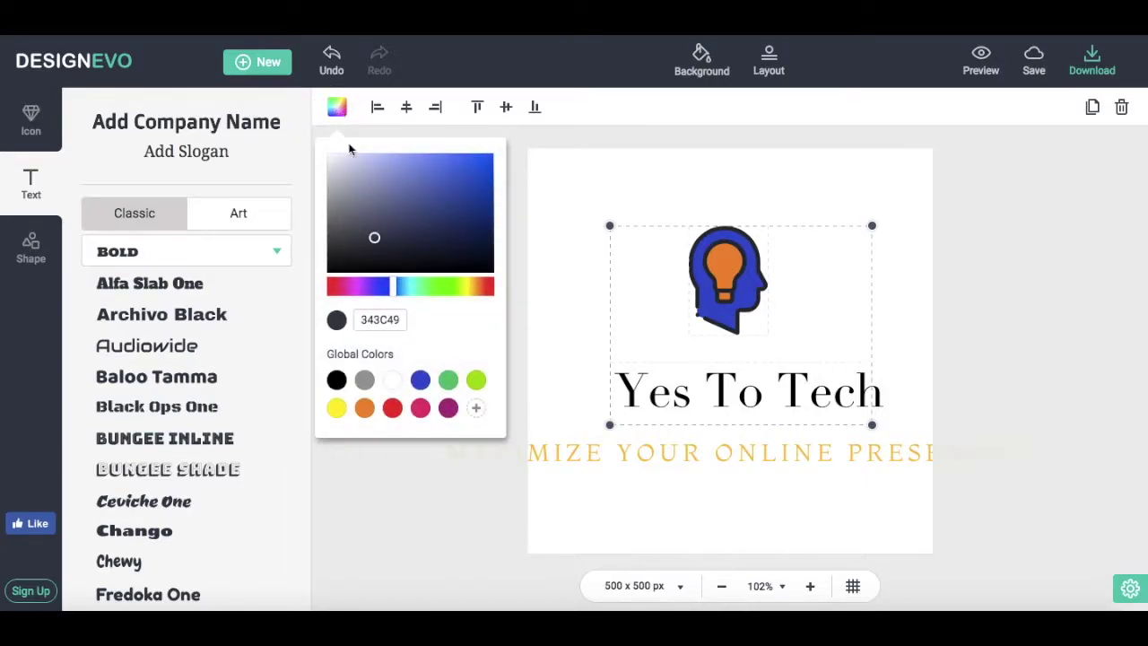
pyautogui.click(336, 379)
pyautogui.click(365, 380)
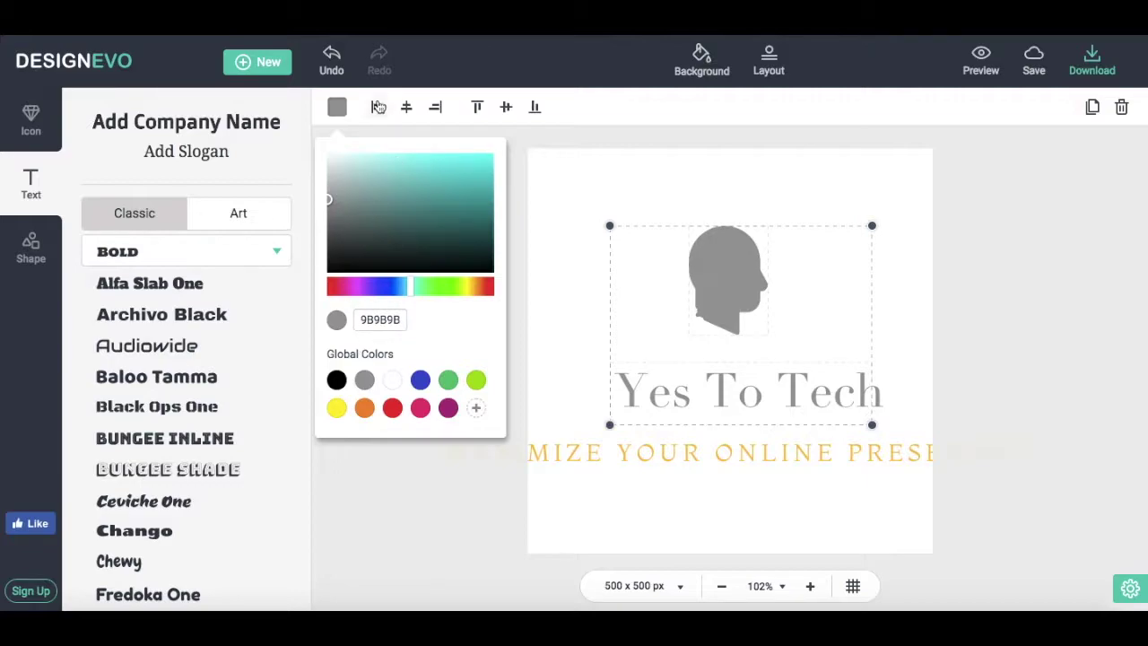
pyautogui.click(378, 106)
pyautogui.click(408, 108)
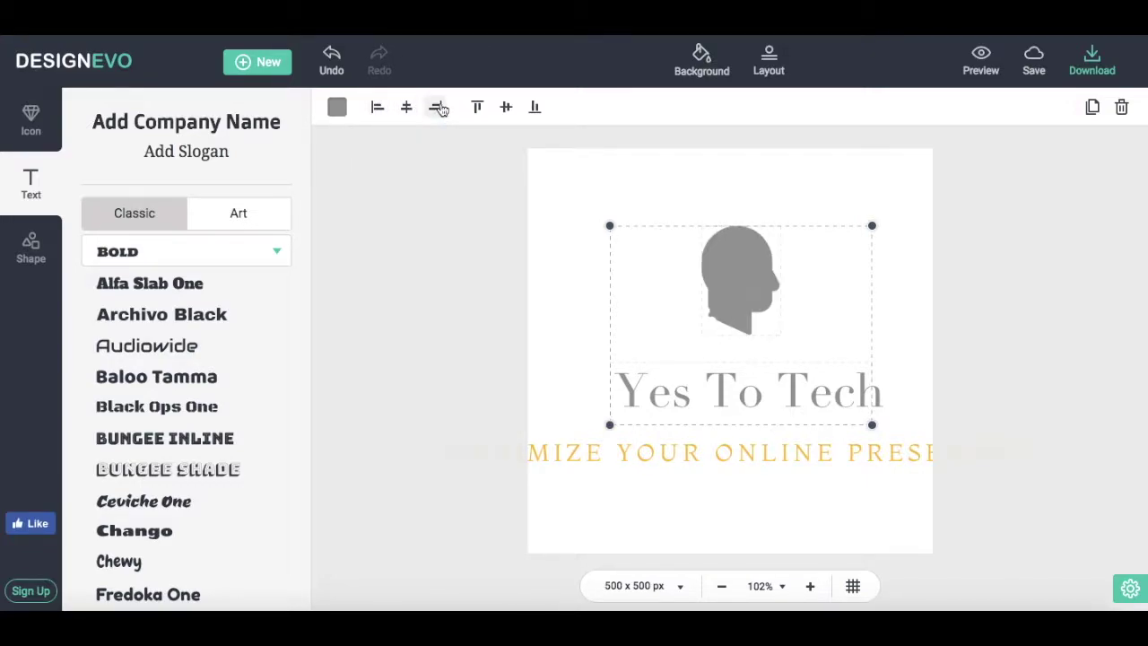
pyautogui.hotkey('ctrl', 'z')
pyautogui.hotkey('ctrl', 'z')
pyautogui.hotkey('ctrl', 'z')
pyautogui.hotkey('ctrl', 'z')
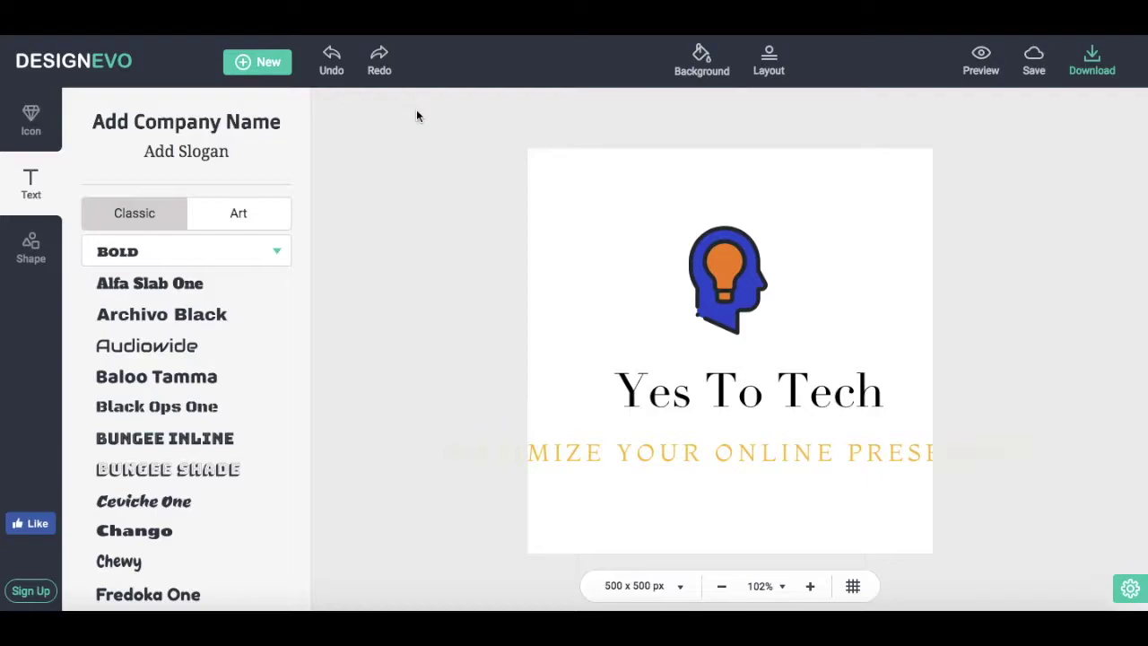
# - Search the icons for 'laptop' and add the black laptop icon, moving it above the title
pyautogui.click(31, 130)
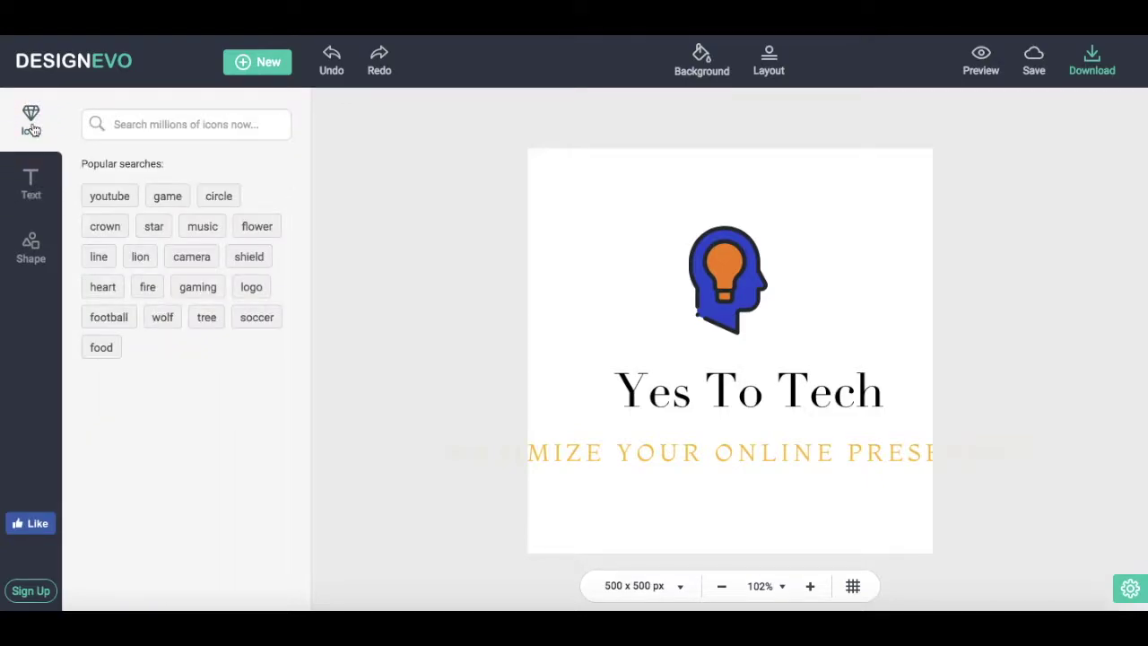
pyautogui.click(170, 126)
pyautogui.write('laptop')
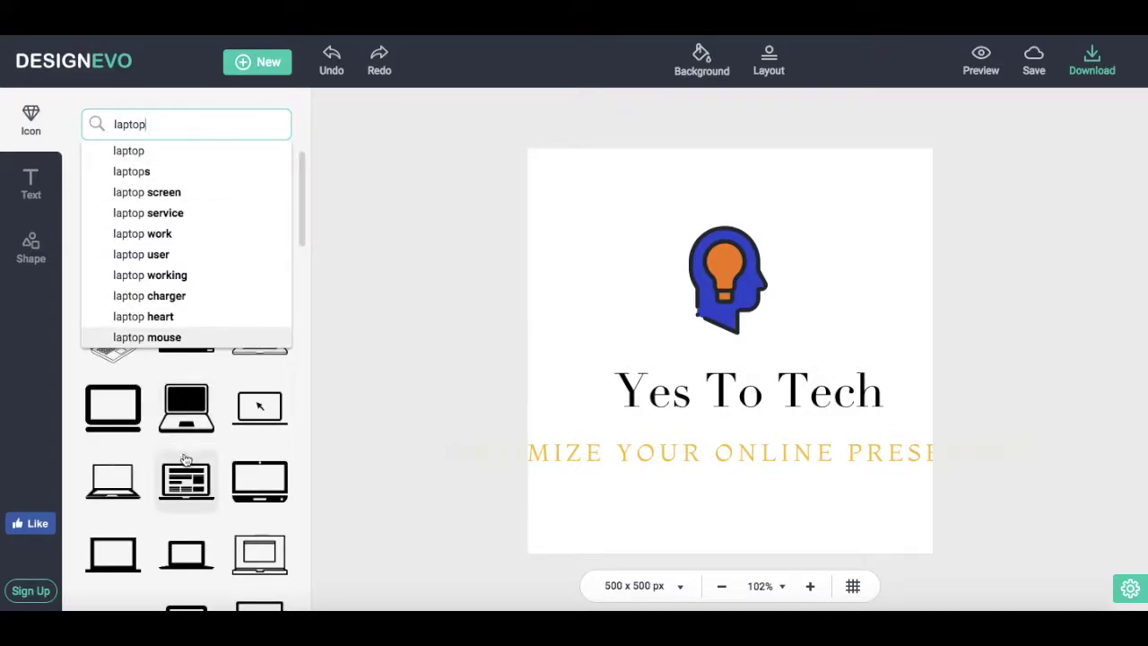
pyautogui.scroll(-5, 176, 404)
pyautogui.scroll(3, 186, 404)
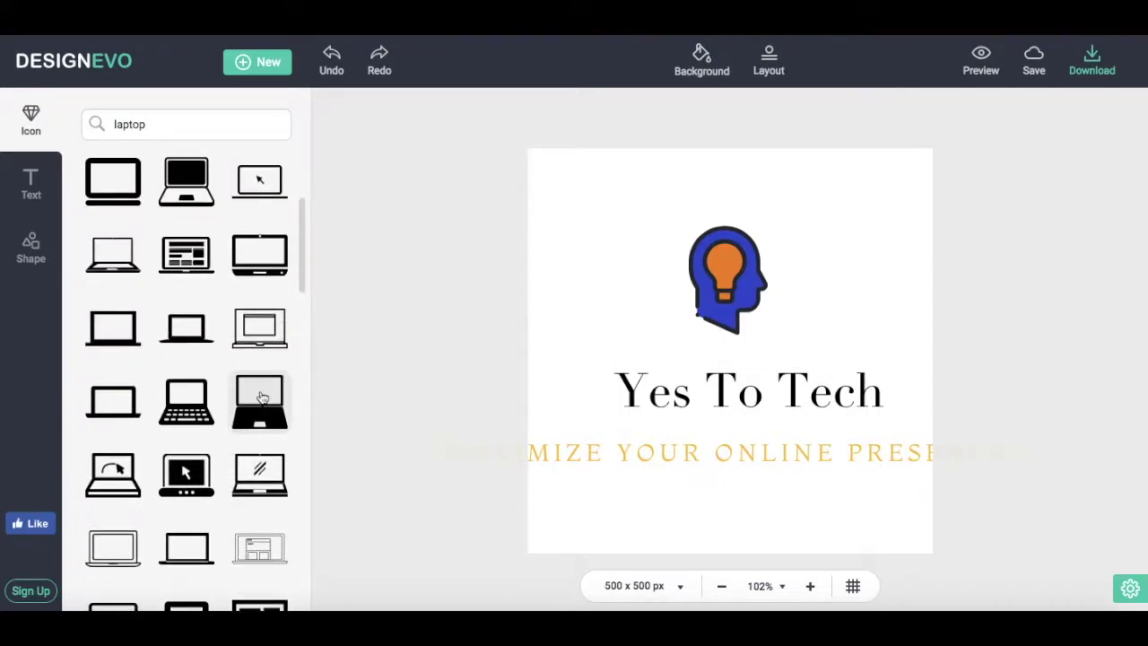
pyautogui.click(186, 506)
pyautogui.moveTo(707, 355); pyautogui.dragTo(741, 260)
# - Delete the old head icon from the logo
pyautogui.click(643, 217)
pyautogui.press('Delete')
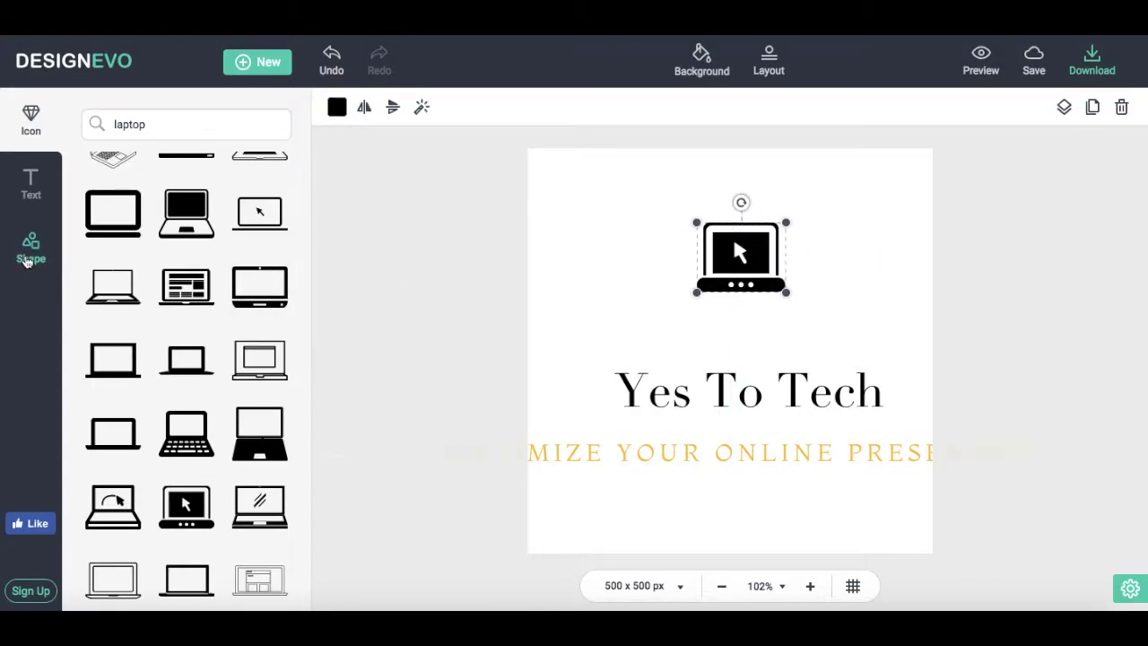
pyautogui.click(27, 259)
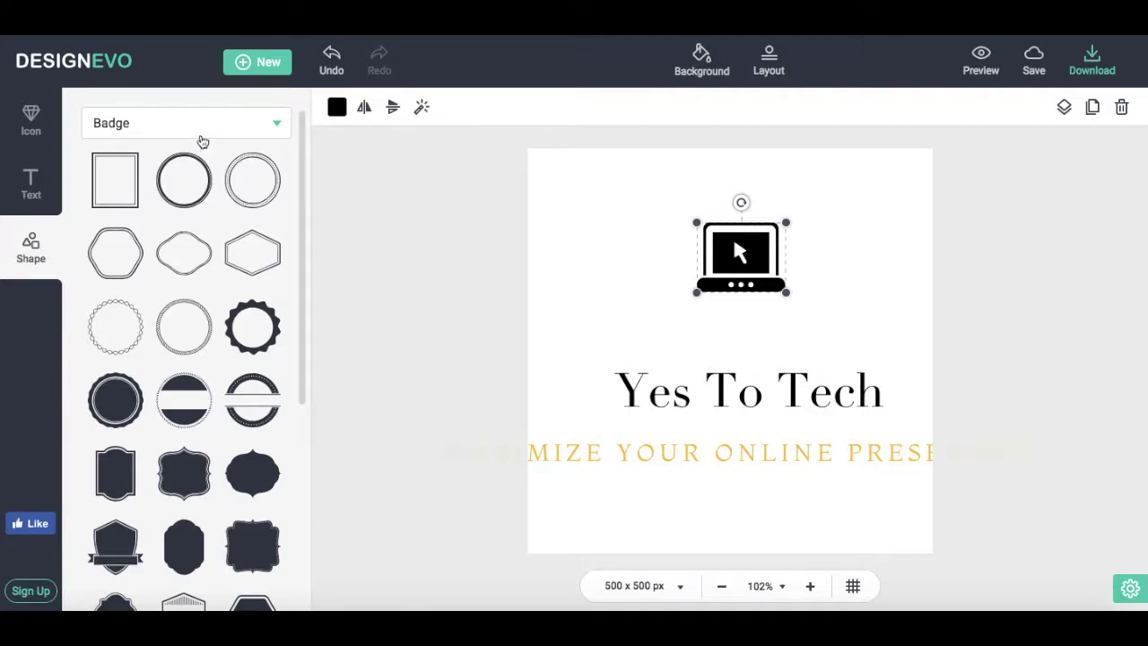
# - Look through the Badge, Decoration, Line and Solid Shape categories, collapsing each afterwards
pyautogui.click(202, 142)
pyautogui.click(195, 168)
pyautogui.click(184, 129)
pyautogui.click(189, 211)
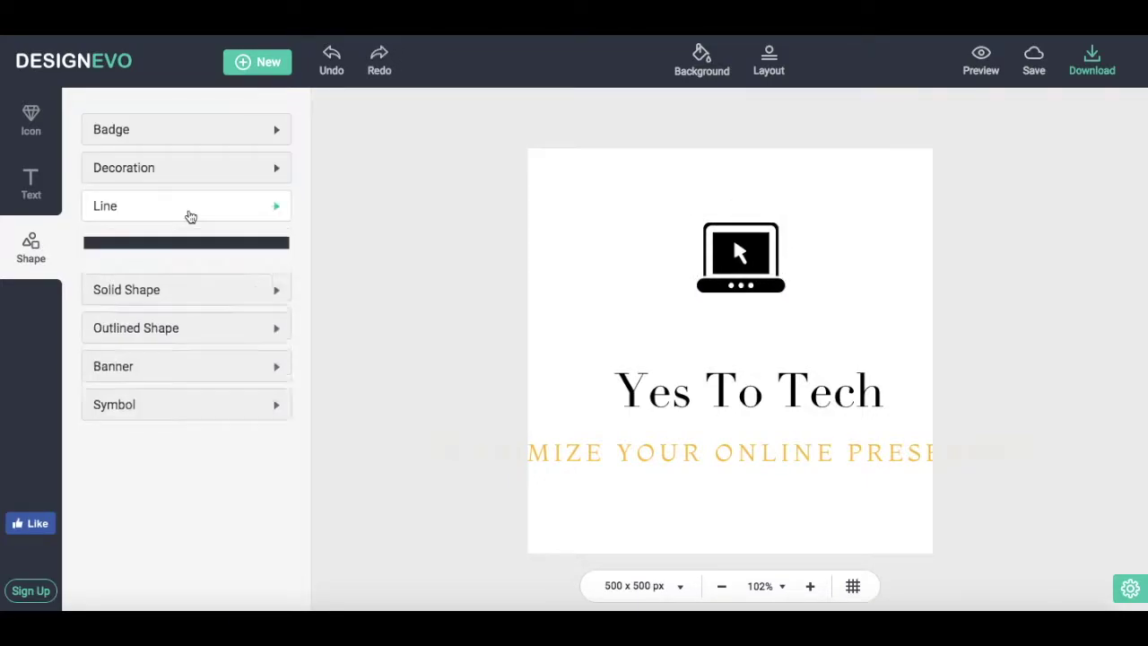
pyautogui.click(207, 127)
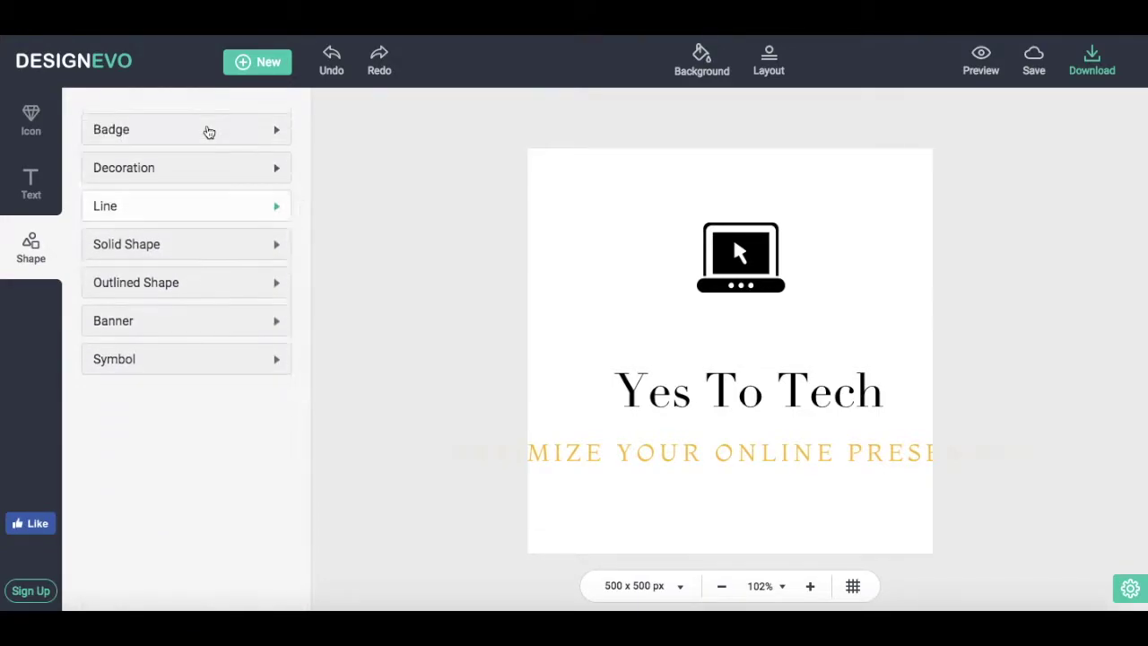
pyautogui.click(189, 240)
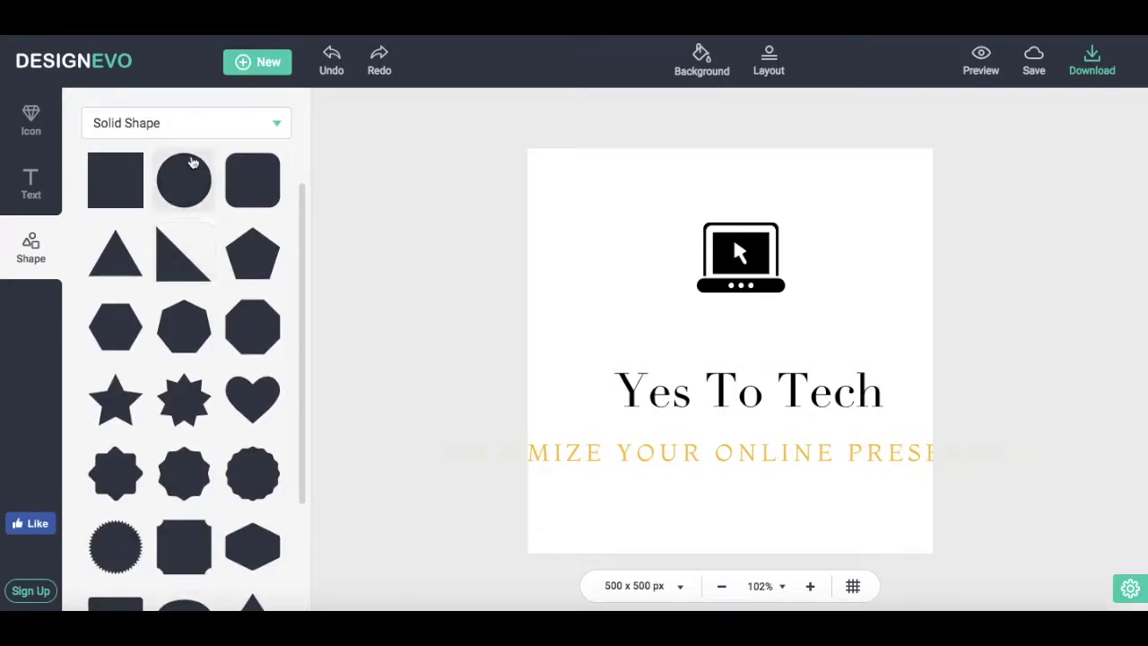
pyautogui.click(206, 121)
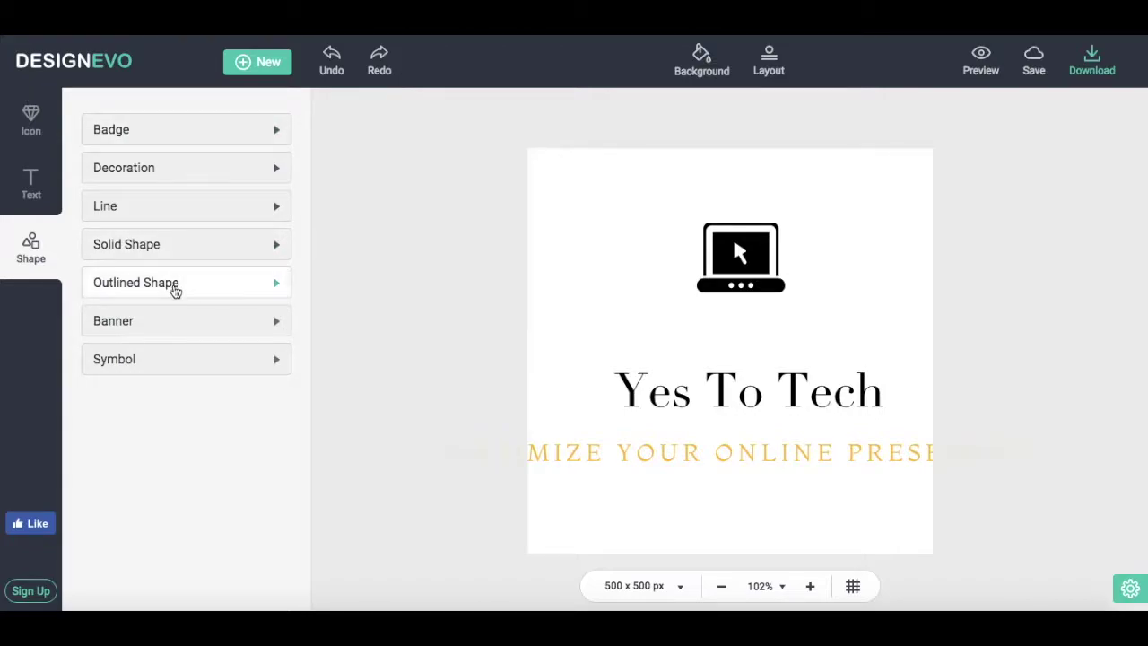
# - Look through the Outlined Shape, Banner and Symbol categories, collapsing each afterwards
pyautogui.click(175, 288)
pyautogui.click(185, 134)
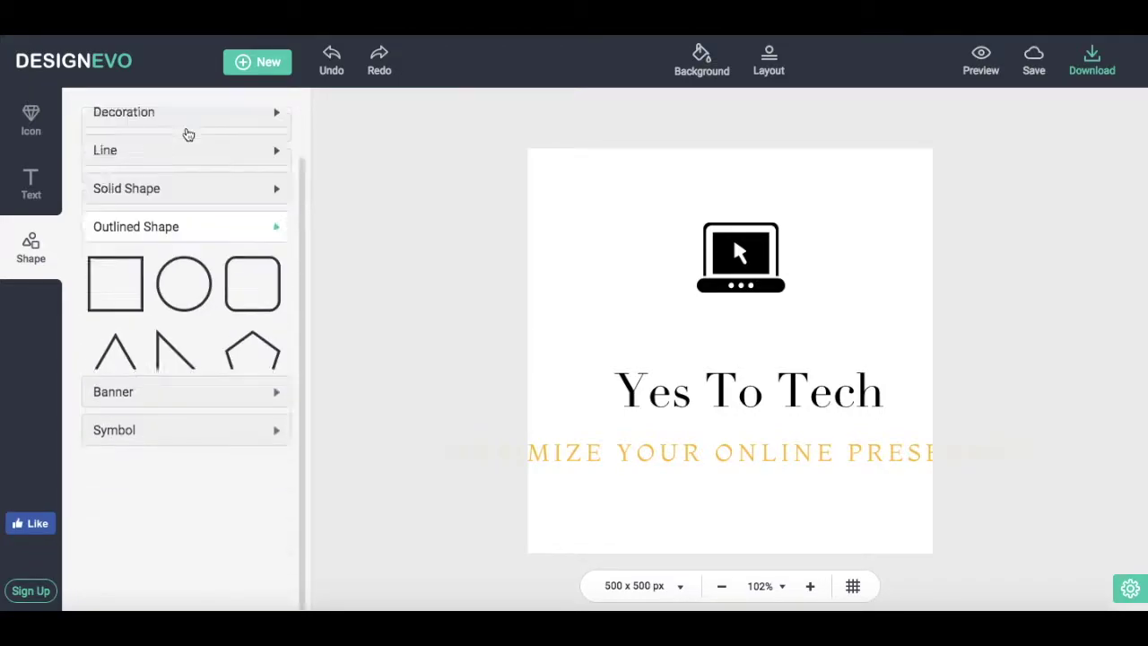
pyautogui.click(172, 326)
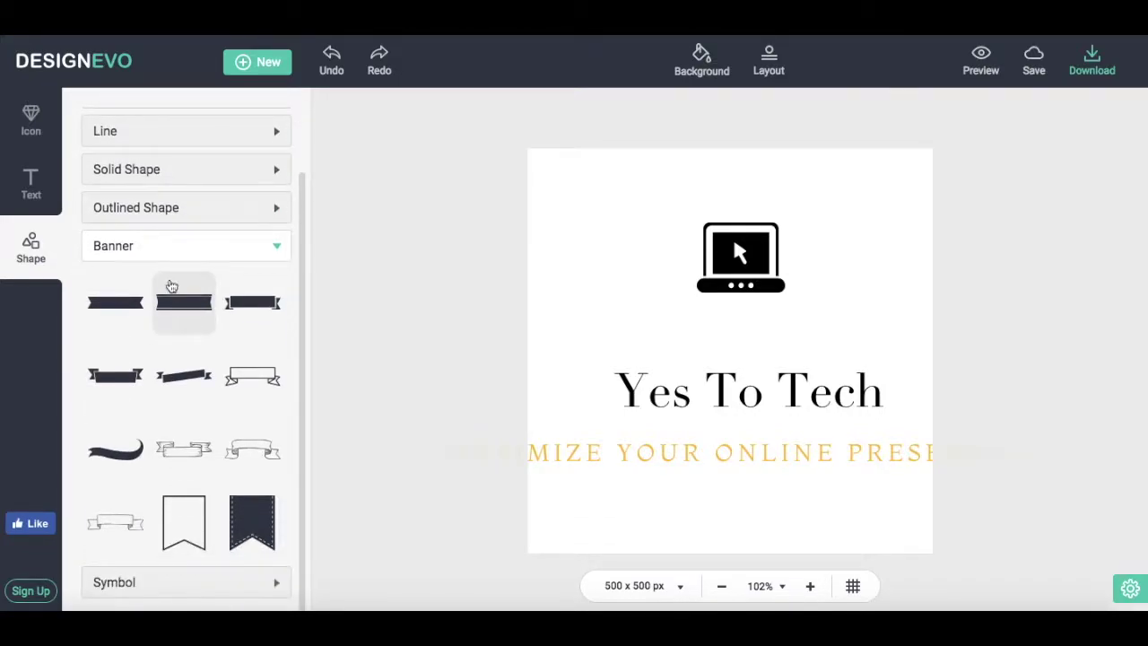
pyautogui.click(179, 252)
pyautogui.click(169, 368)
pyautogui.click(169, 359)
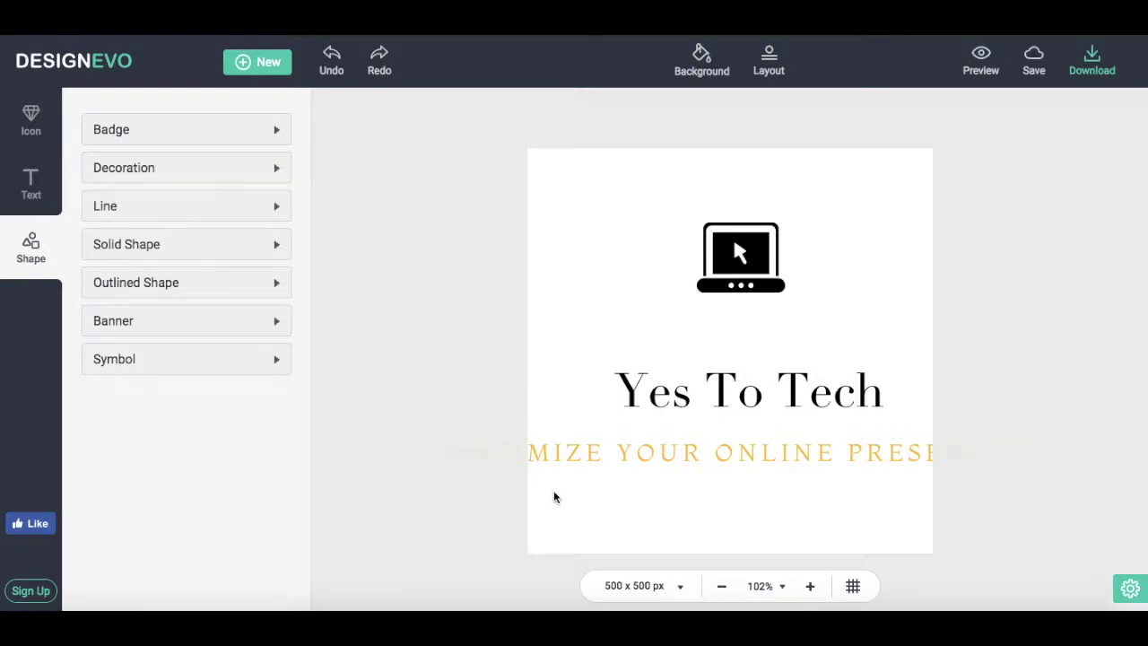
pyautogui.doubleClick(592, 450)
# - Set the slogan's font size to 20 and nudge the title slightly left
pyautogui.hotkey('ctrl', 'a')
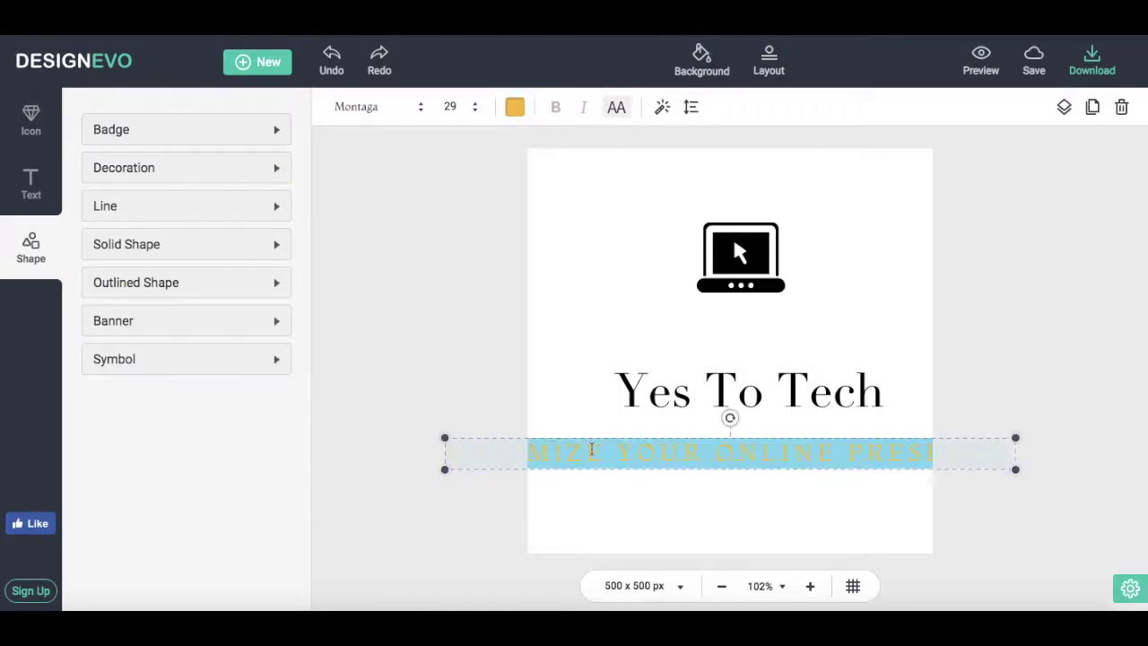
pyautogui.click(475, 107)
pyautogui.click(462, 224)
pyautogui.moveTo(823, 401); pyautogui.dragTo(812, 400)
# - Make the slogan text black
pyautogui.click(735, 450)
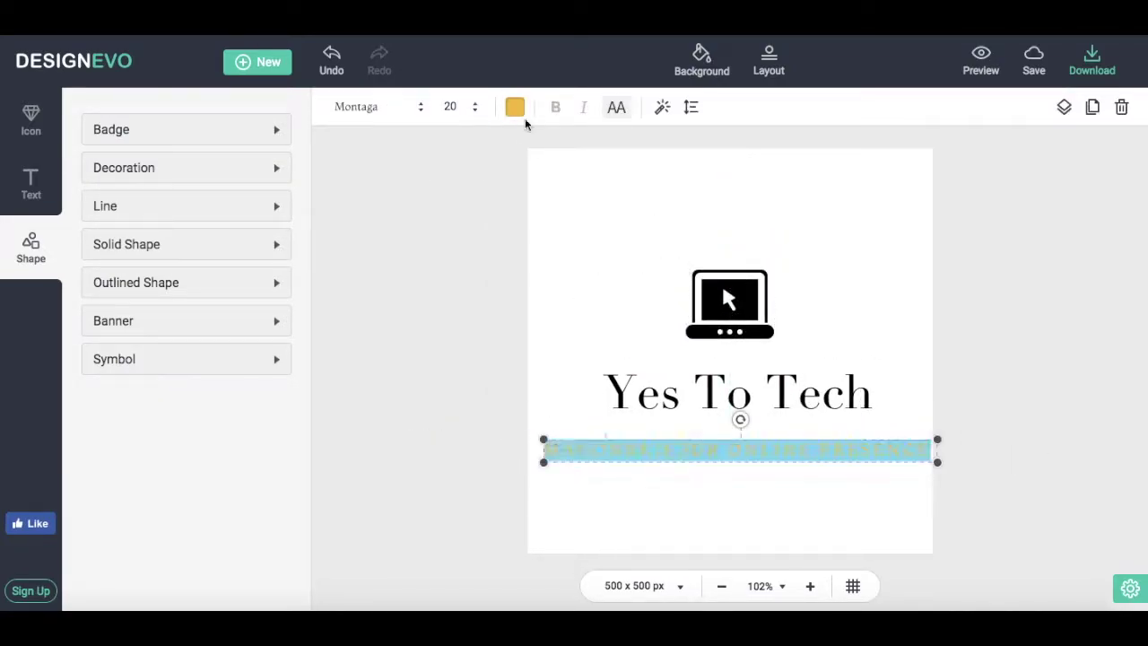
pyautogui.click(514, 106)
pyautogui.click(769, 61)
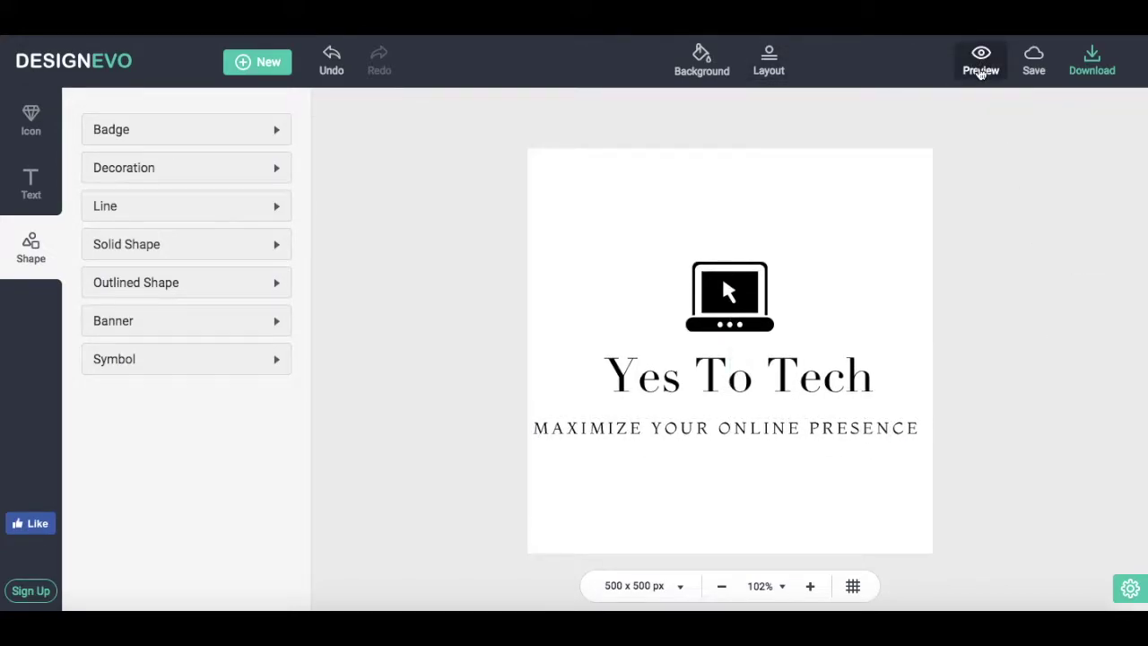
pyautogui.click(980, 64)
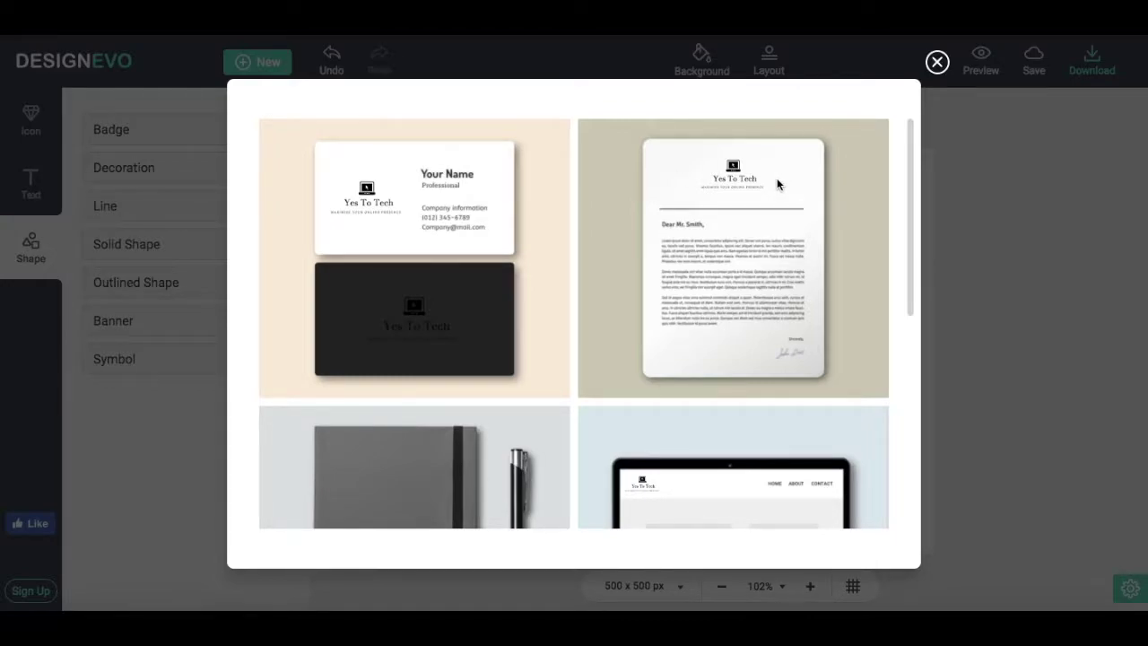
pyautogui.scroll(-2, 778, 182)
pyautogui.scroll(-1, 777, 182)
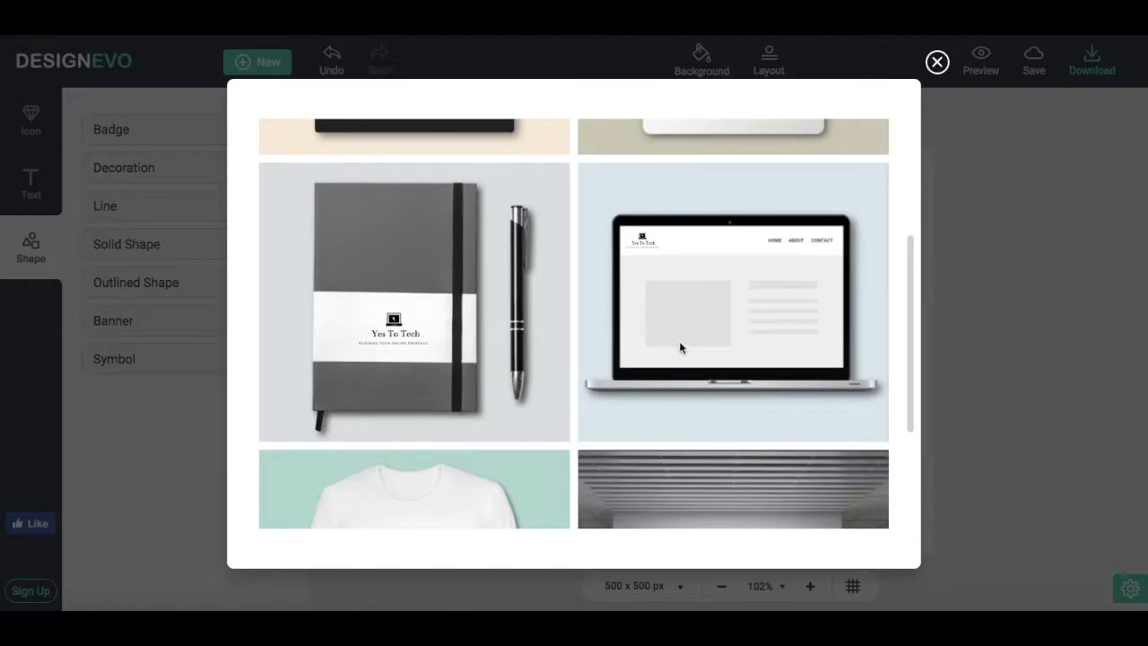
pyautogui.scroll(-2, 687, 350)
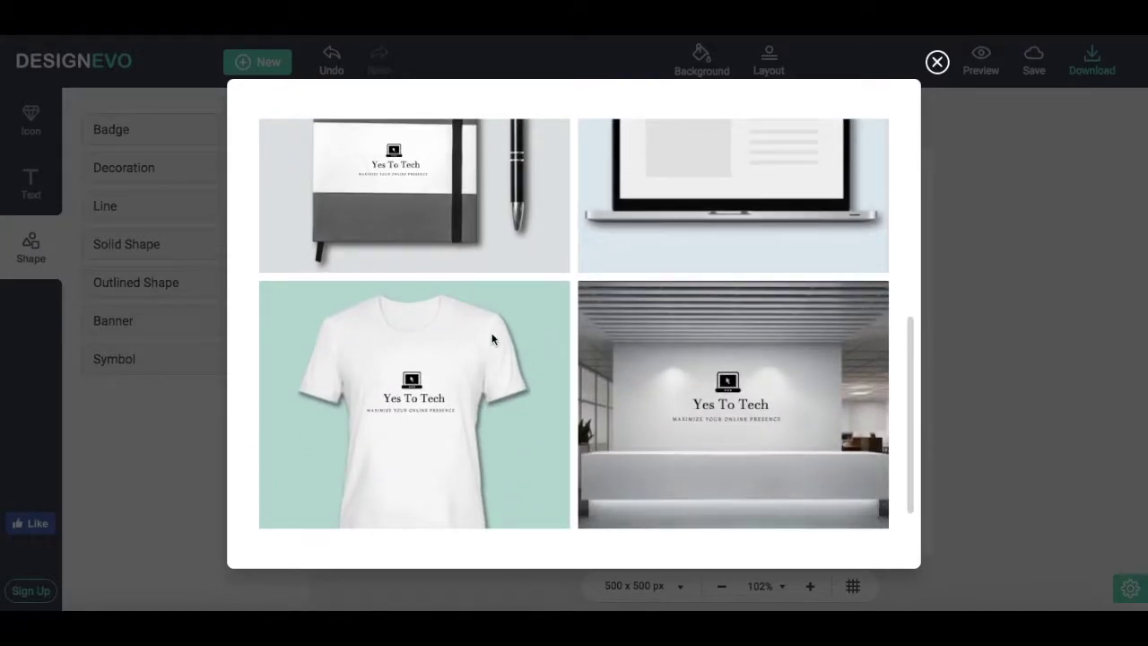
pyautogui.scroll(-1, 494, 337)
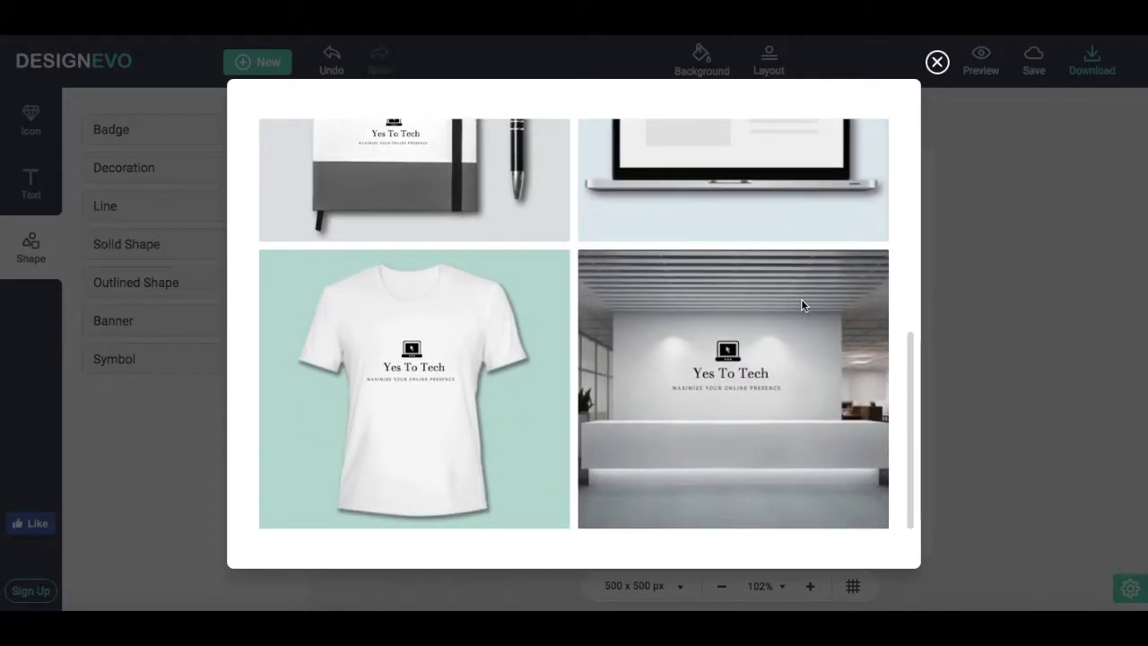
pyautogui.click(937, 63)
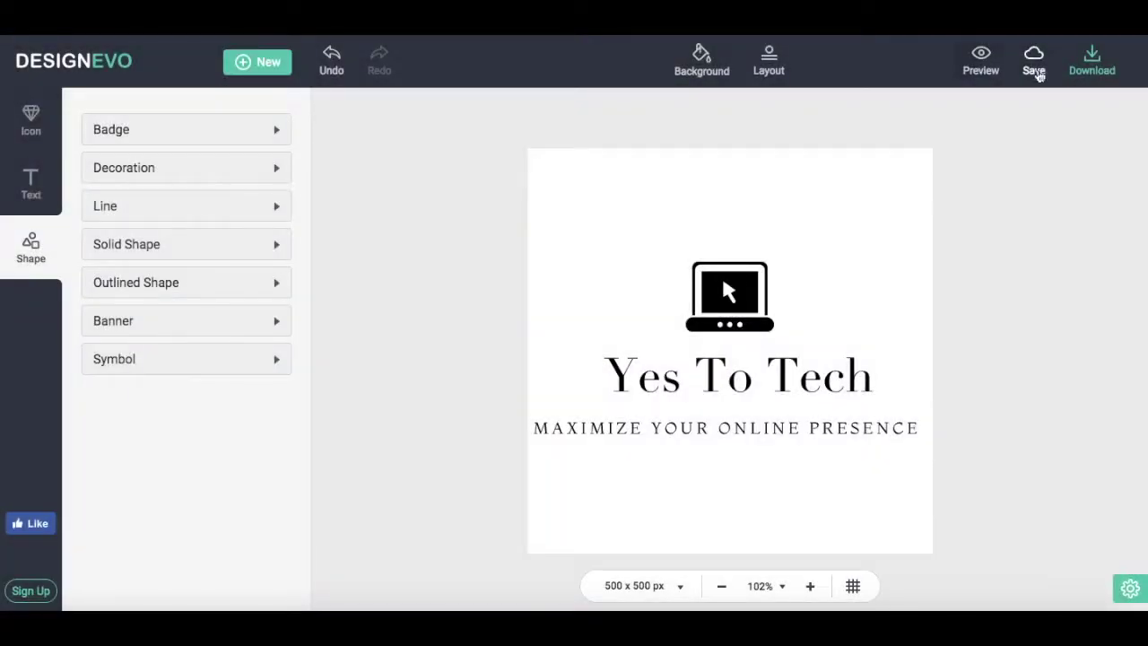
# - Go to the logo's Download page and scroll through the Choose a Package options
pyautogui.click(1092, 70)
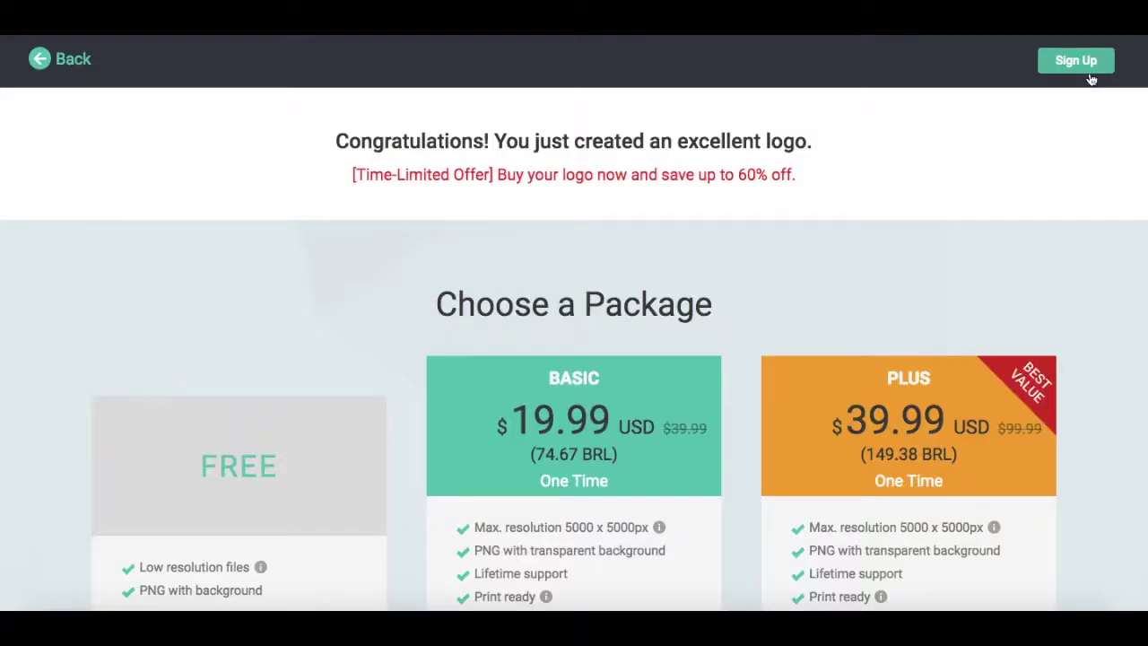
pyautogui.scroll(-3, 1048, 171)
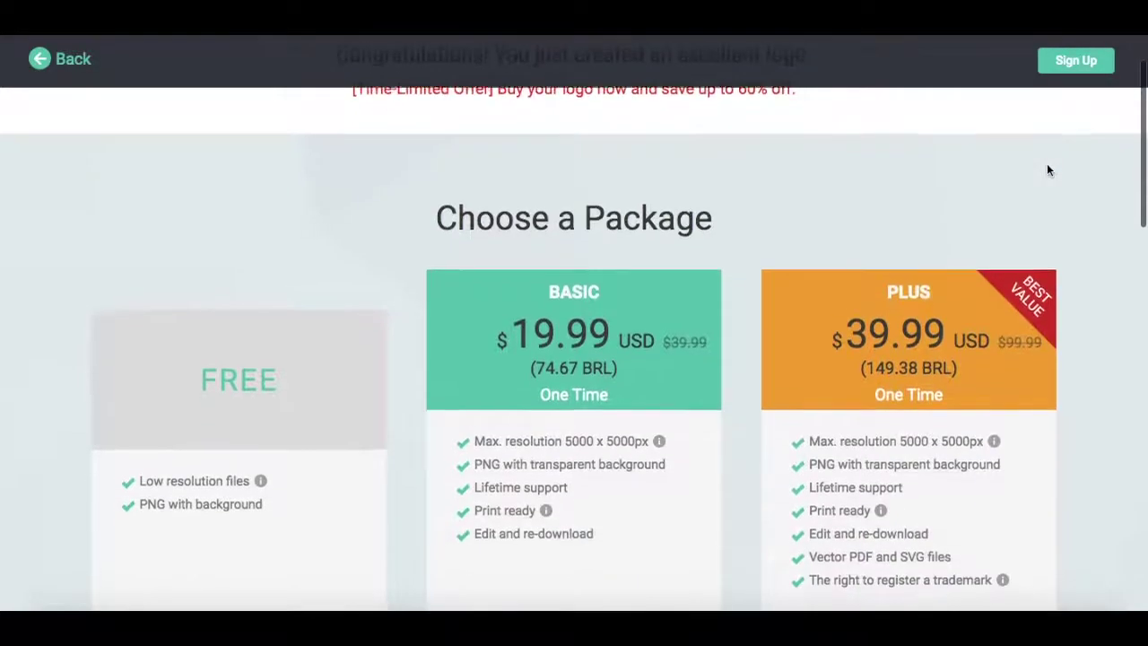
pyautogui.scroll(-2, 1048, 170)
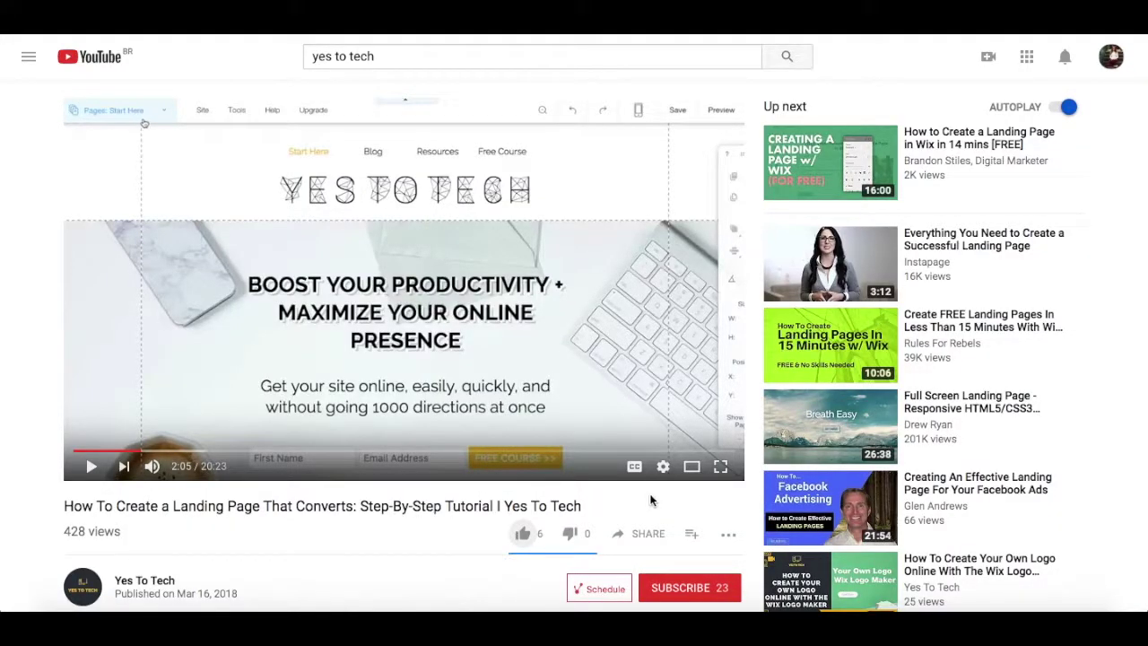
# - Like the landing-page tutorial, view its share options, and subscribe to the Yes To Tech channel
pyautogui.click(525, 538)
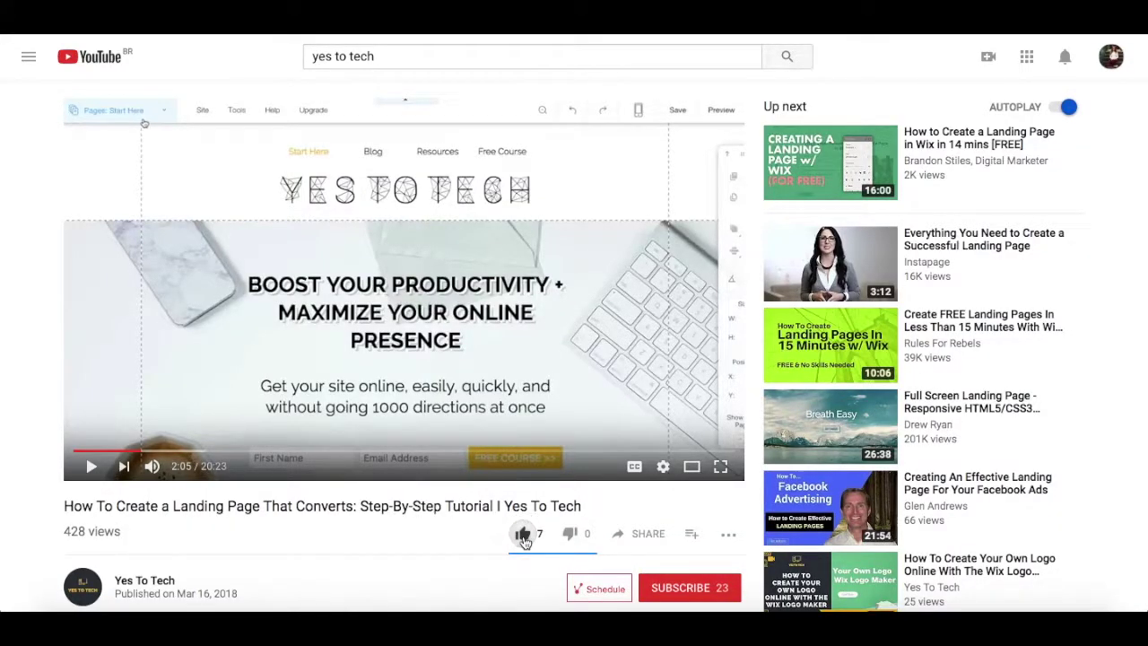
pyautogui.click(645, 537)
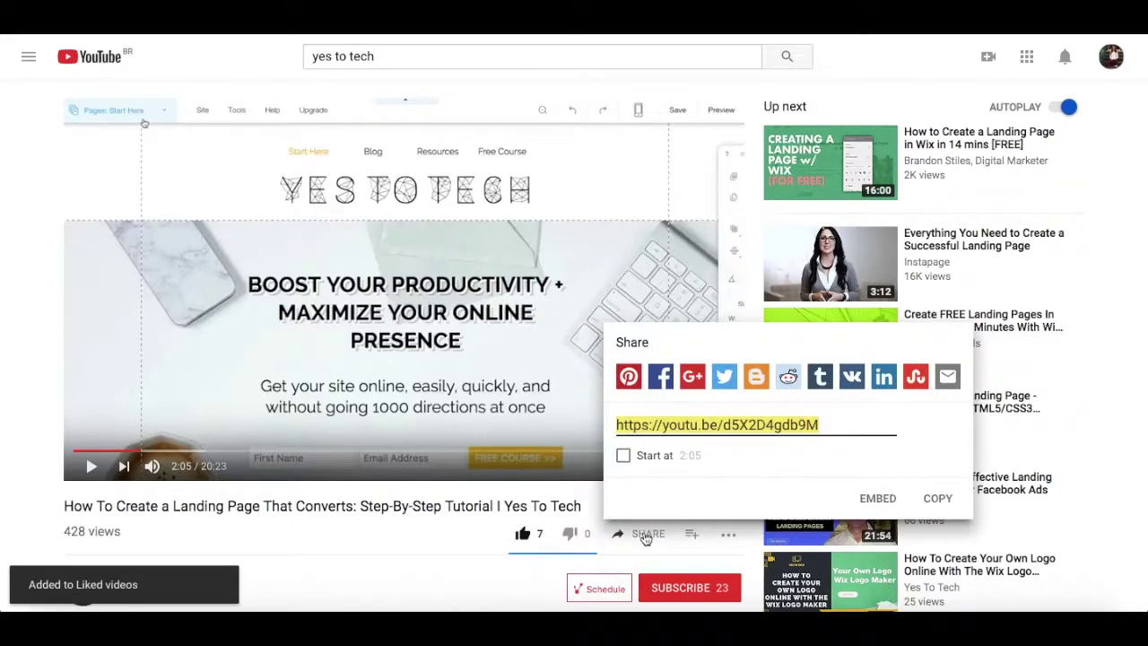
pyautogui.click(682, 587)
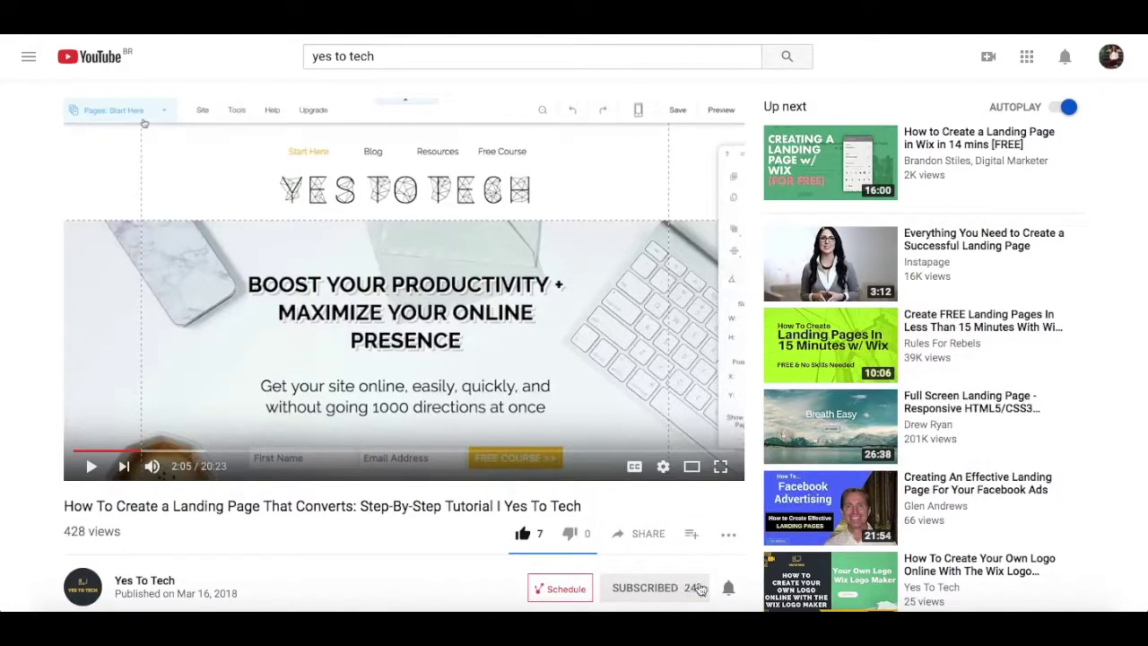